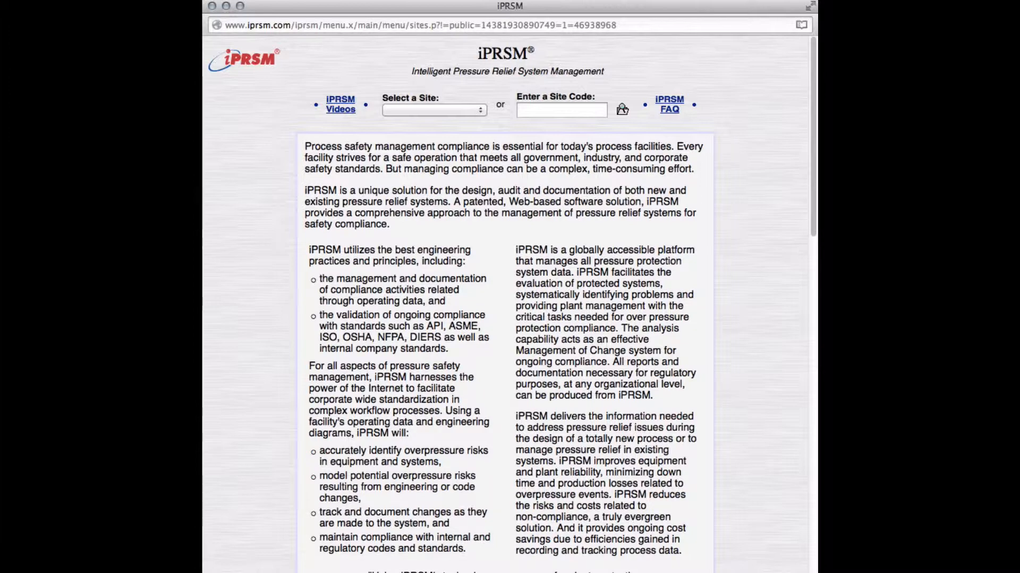
Step: Open the protected systems list for the Ethylene Unit of the XYZ Ethylene plant
drag(815, 150, 809, 357)
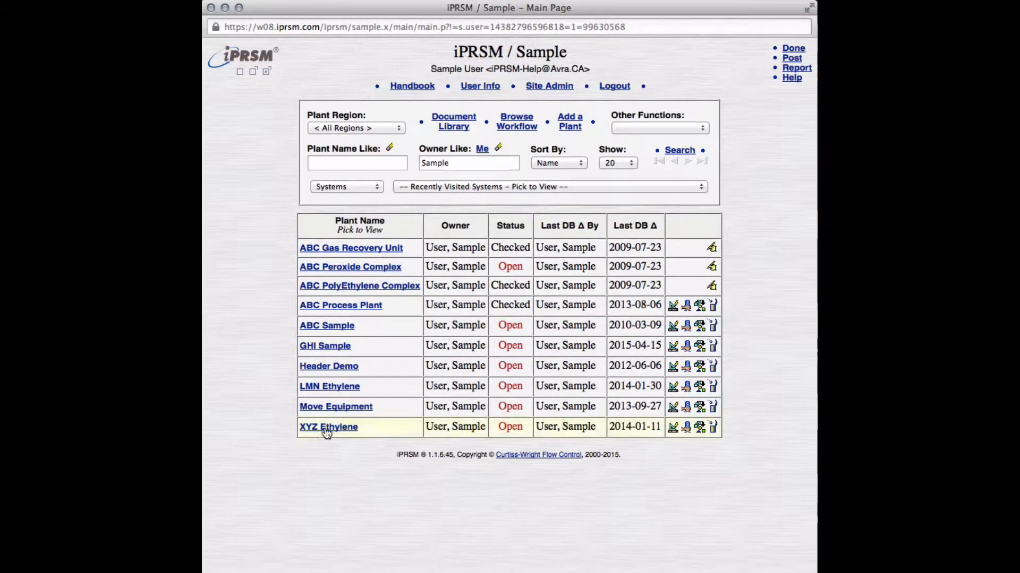
click(326, 430)
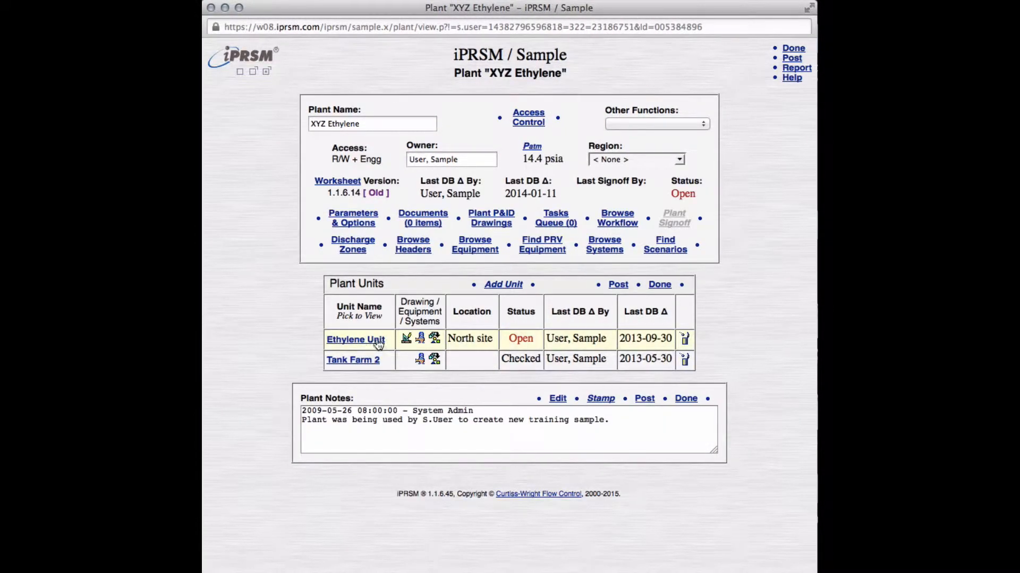
click(377, 342)
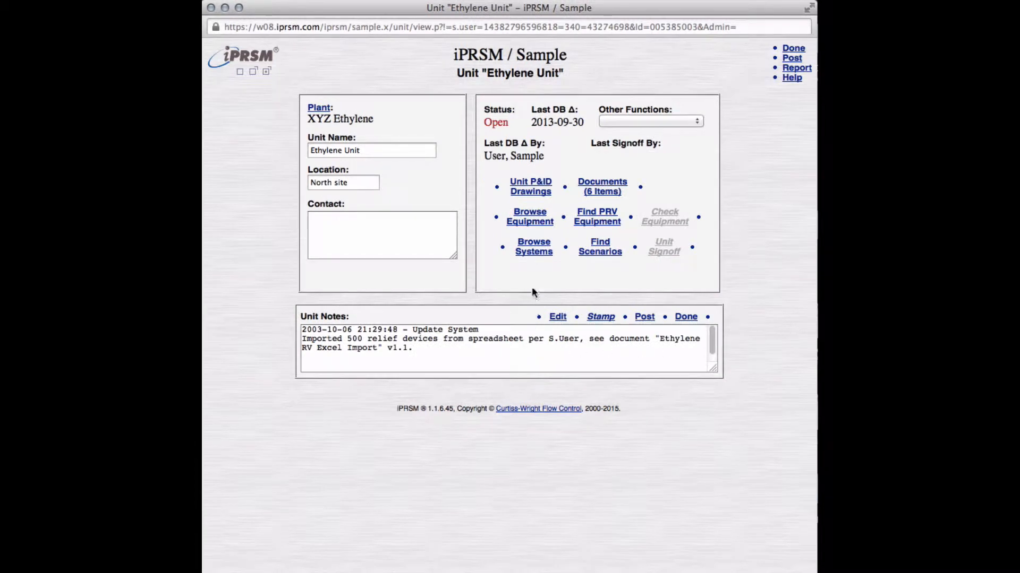
click(533, 255)
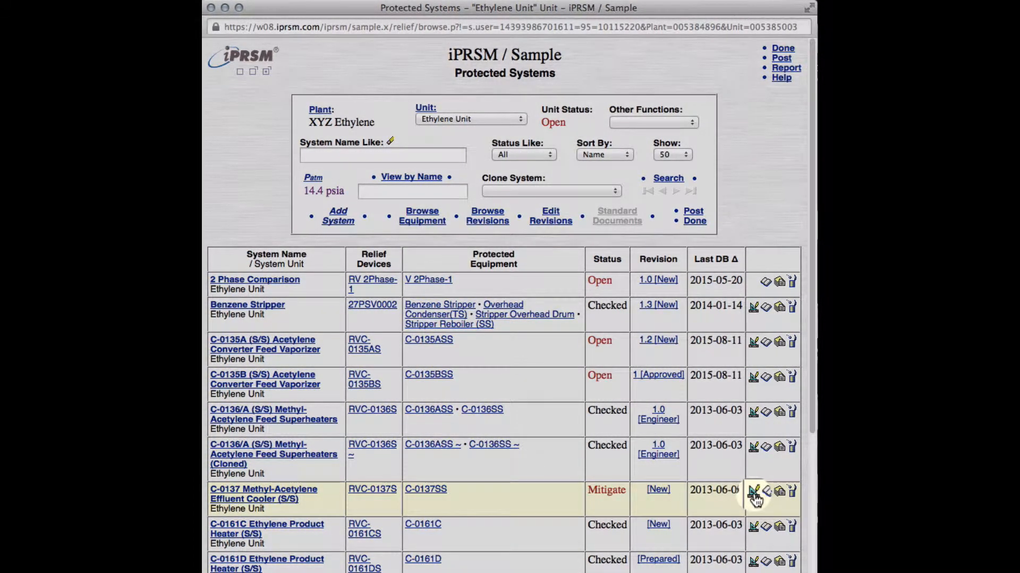
Step: View the system sketch of the C-0137 Methyl-Acetylene Effluent Cooler (S/S) and close it
click(753, 492)
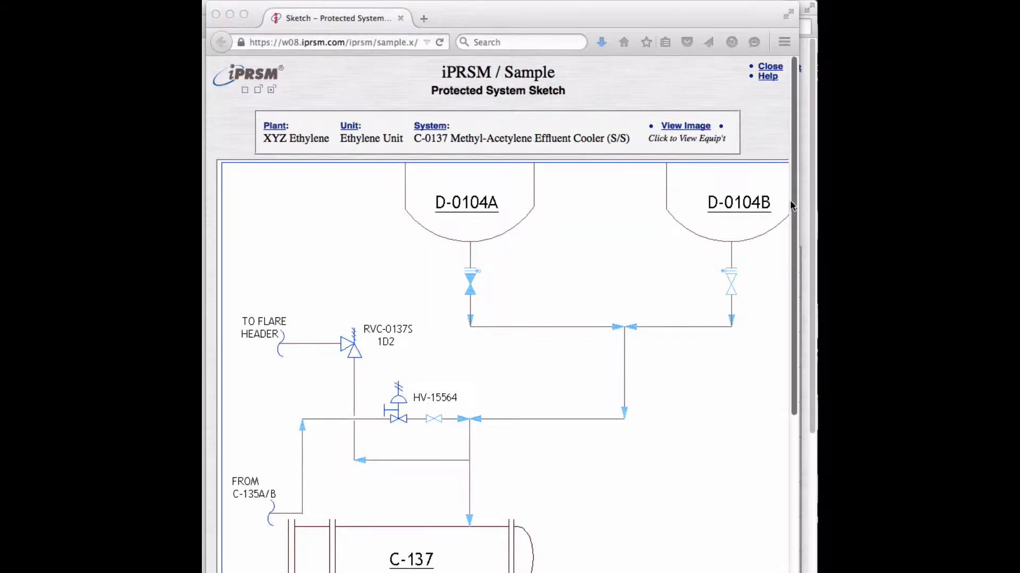
drag(791, 205, 792, 268)
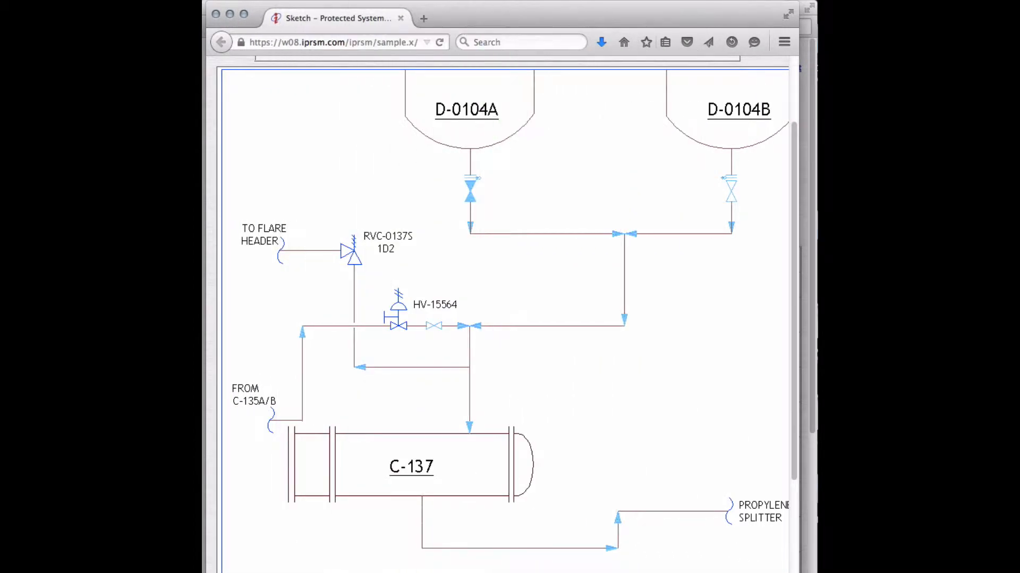
scroll(795, 317, up, 3)
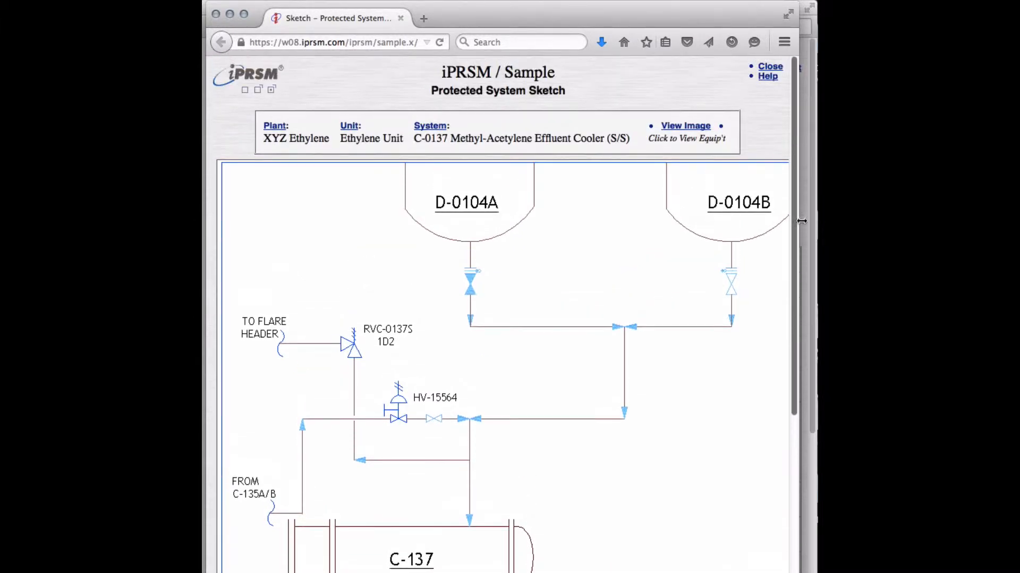
click(763, 68)
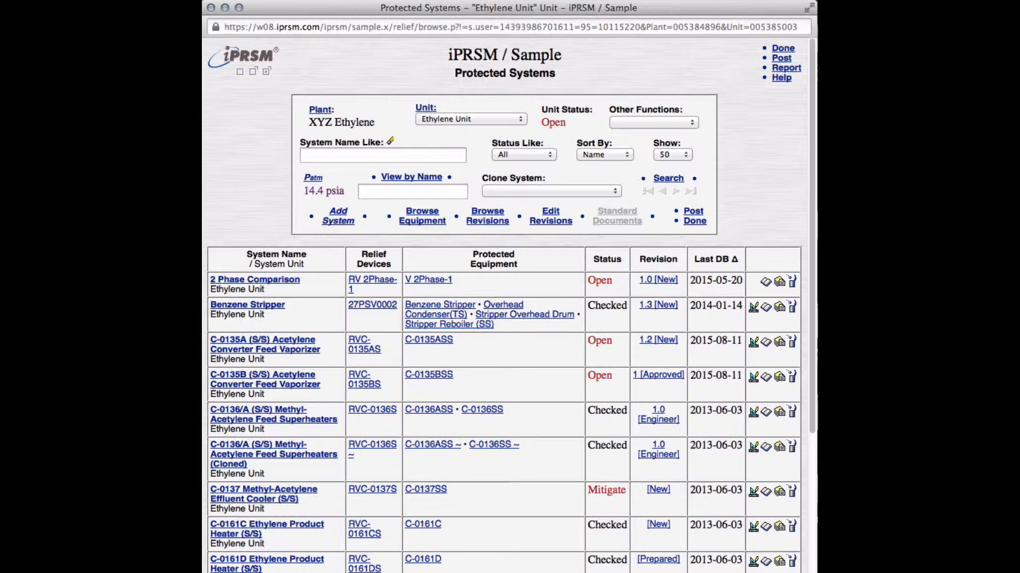
Step: Open the C-0135A (S/S) Acetylene Converter Feed Vaporizer system and review its Propylene Mix compound stream
click(302, 350)
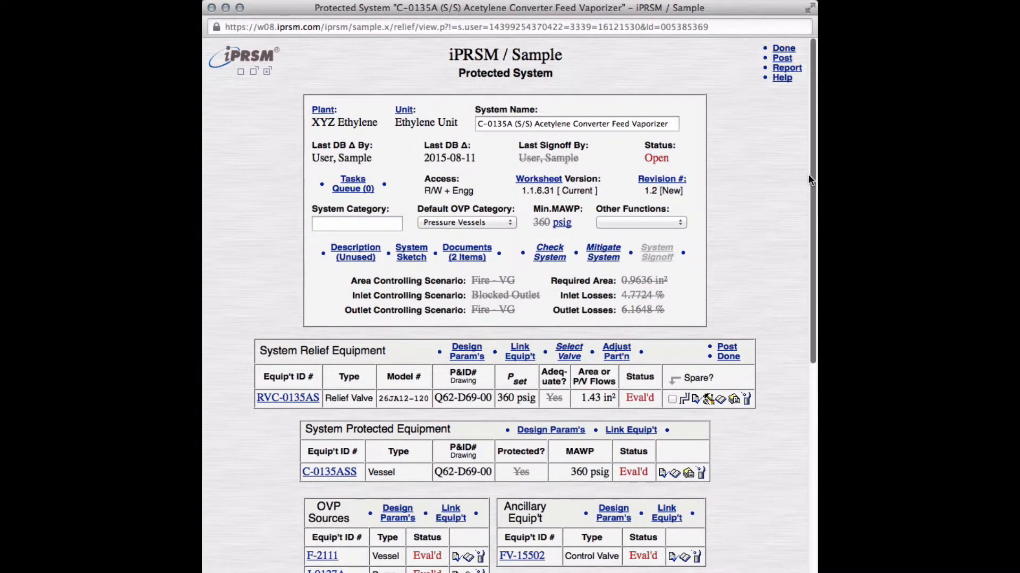
drag(809, 180, 814, 361)
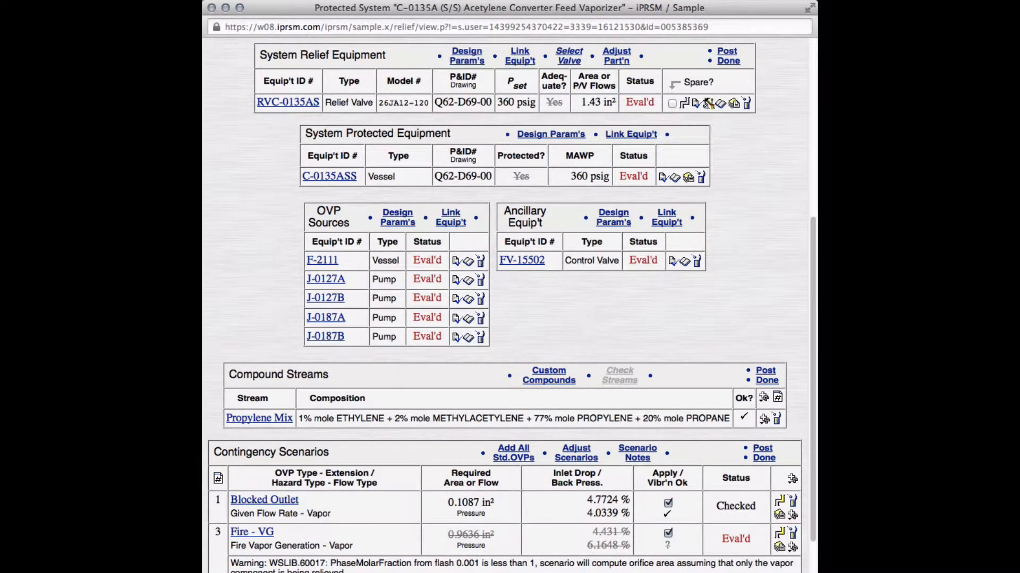
click(285, 422)
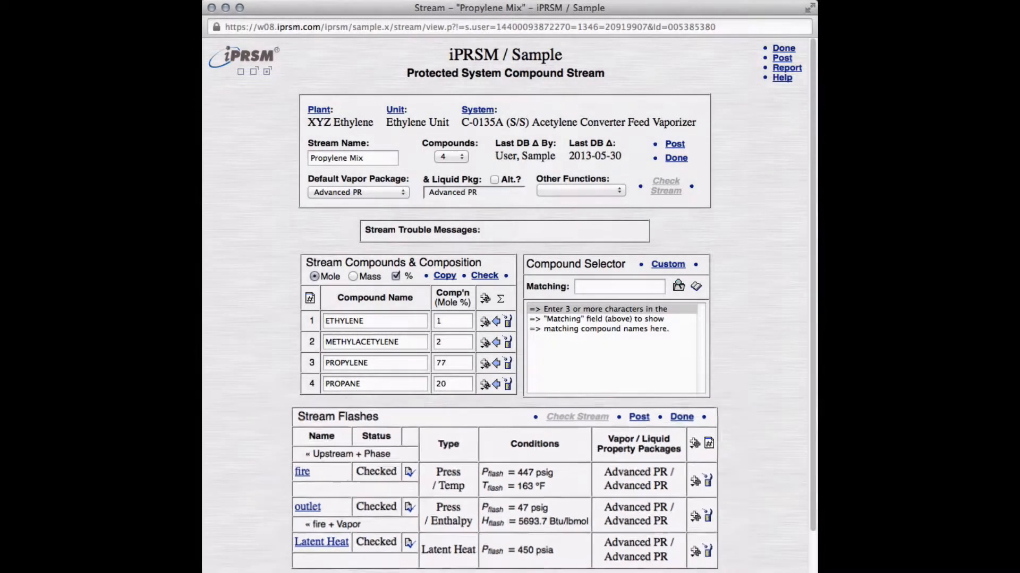
click(789, 49)
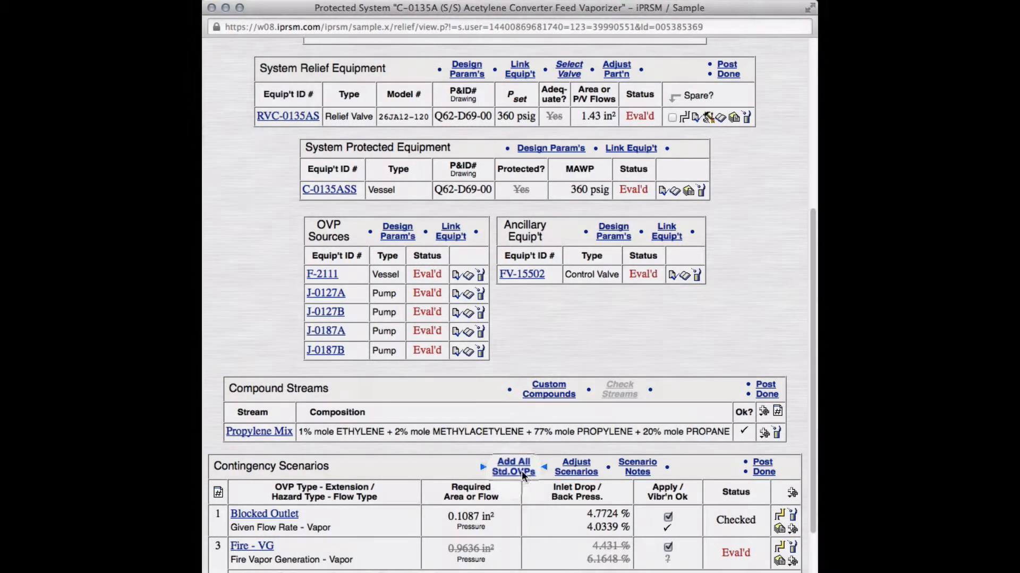
Step: Add all standard OVP scenarios to the protected system with the default standard note option turned off
click(522, 472)
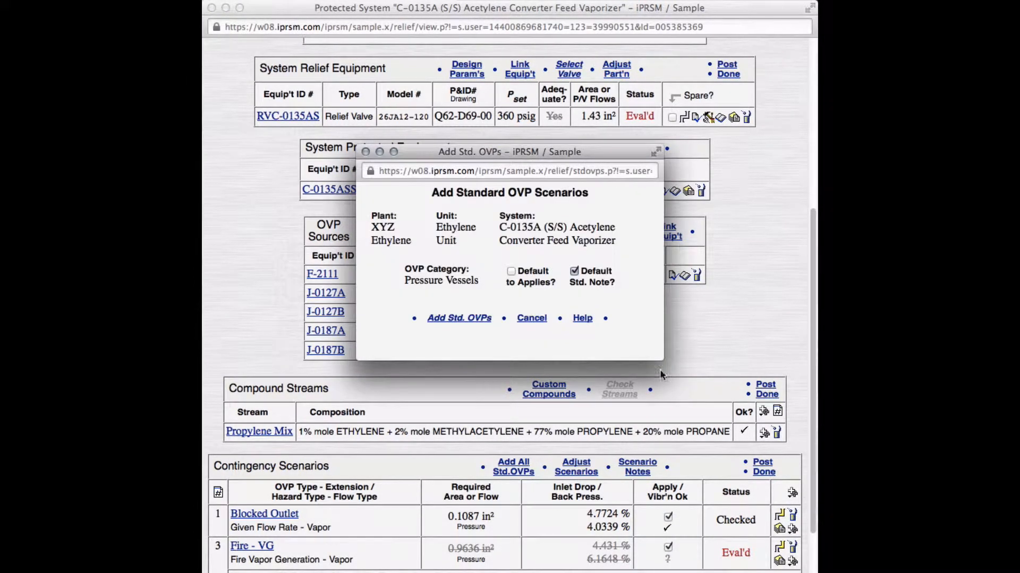
click(574, 271)
click(473, 320)
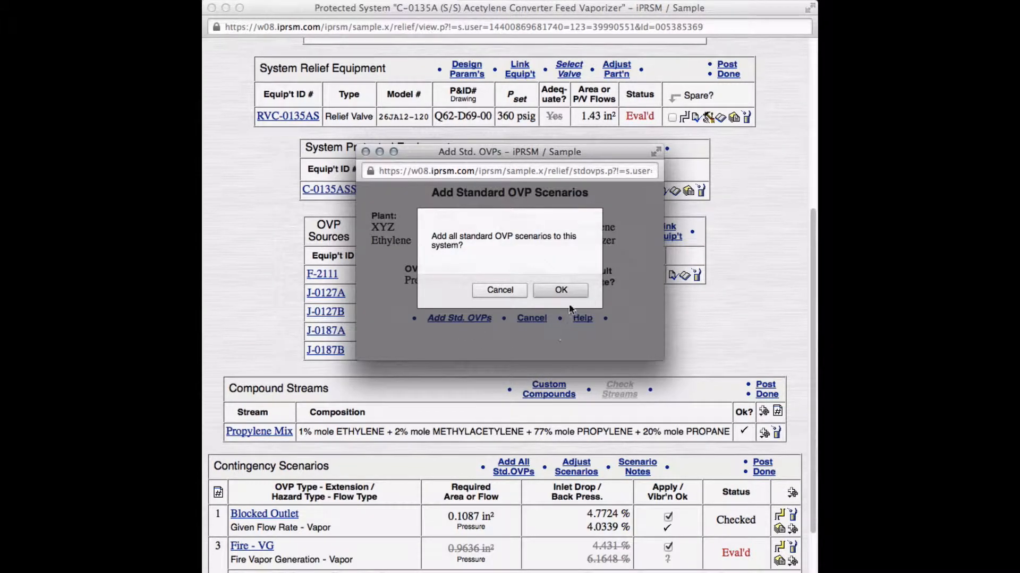
click(561, 291)
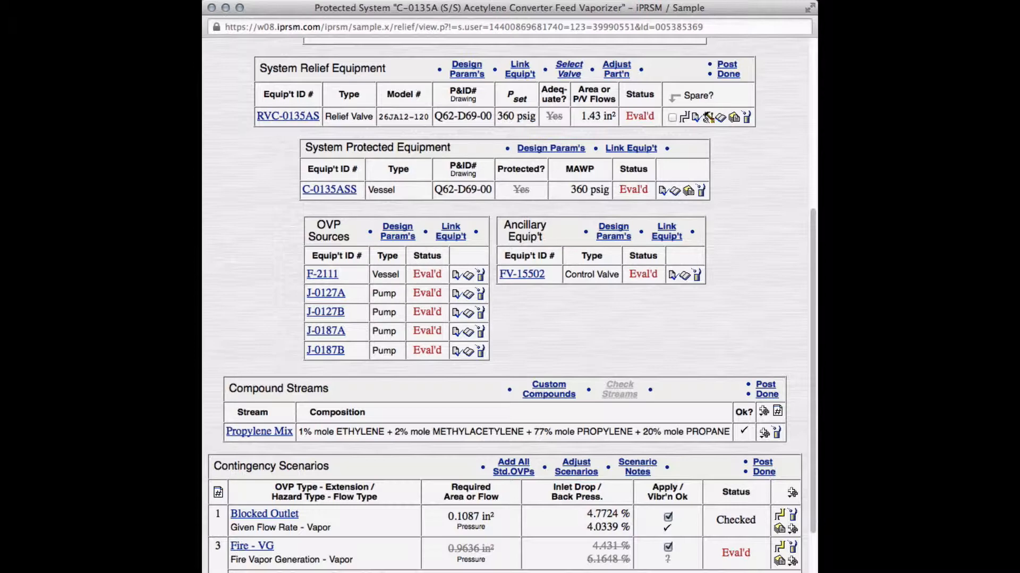
Step: Open the Fire - VG contingency scenario and review its fluid phase selections
scroll(808, 345, down, 3)
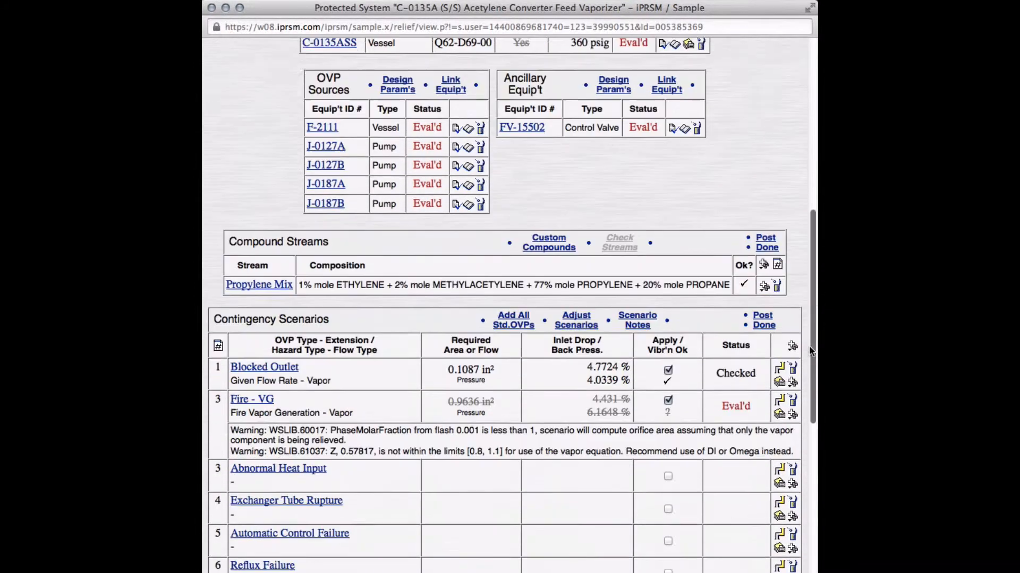
drag(808, 345, 807, 450)
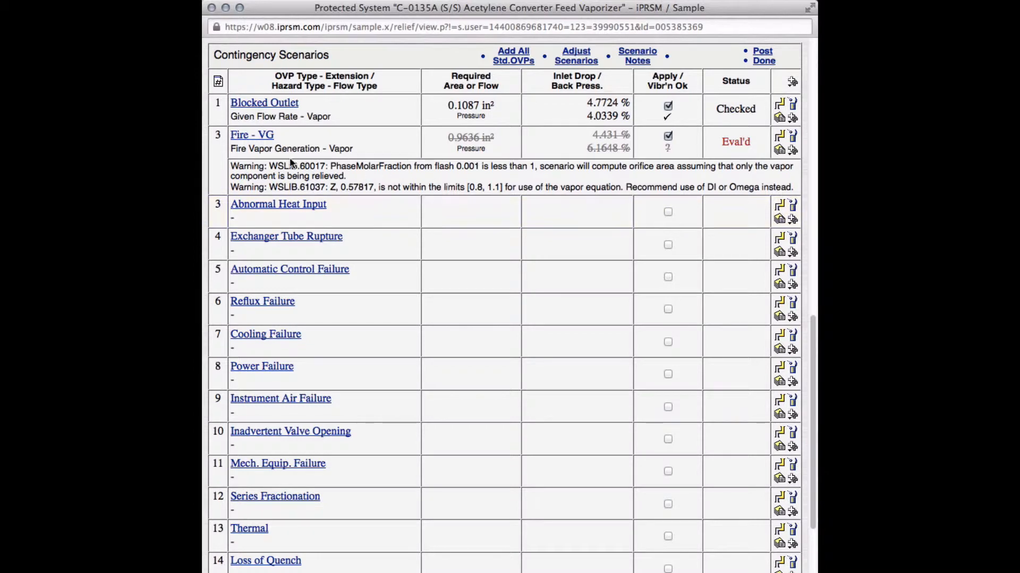
click(265, 137)
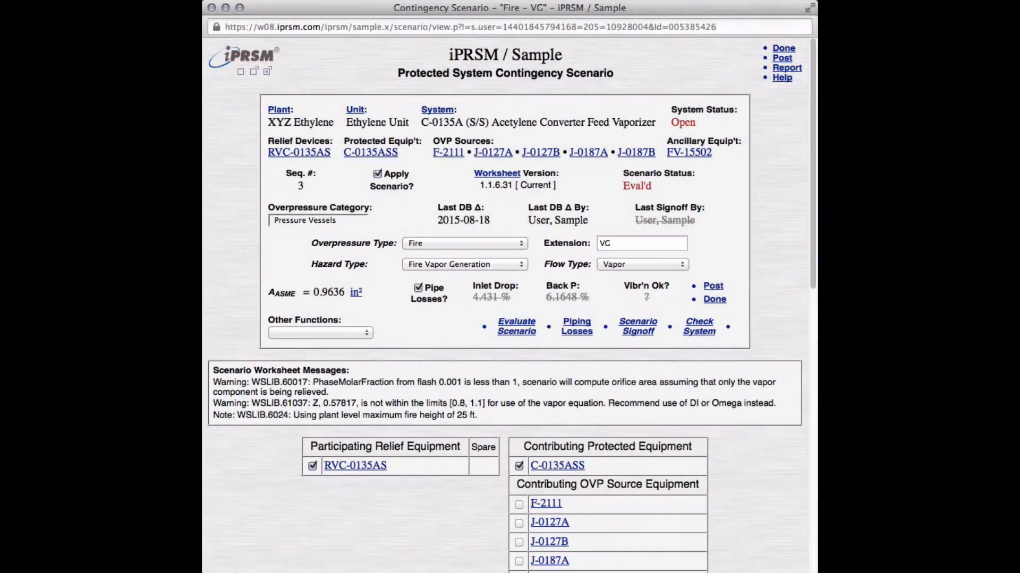
drag(812, 152, 809, 327)
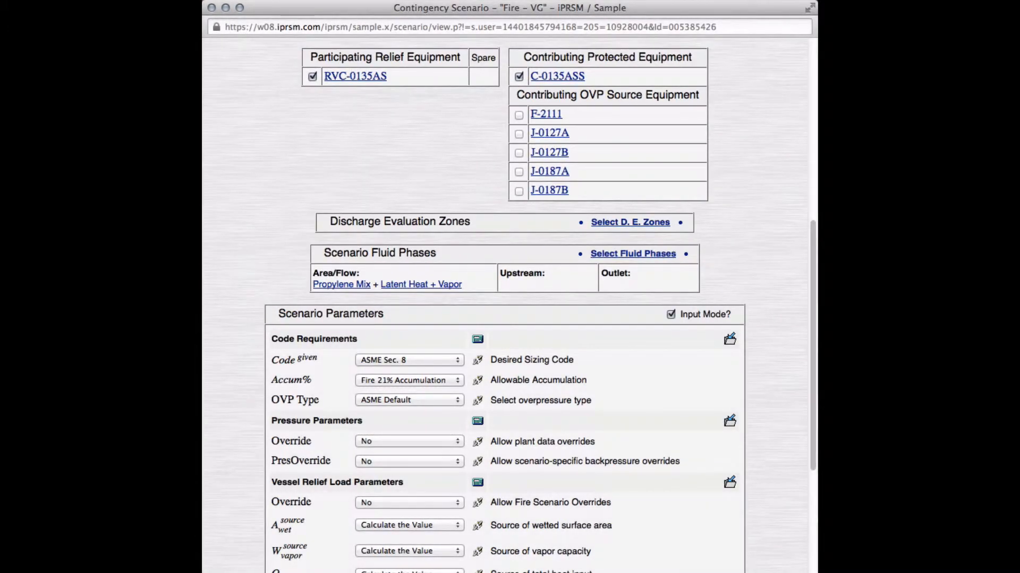
click(644, 253)
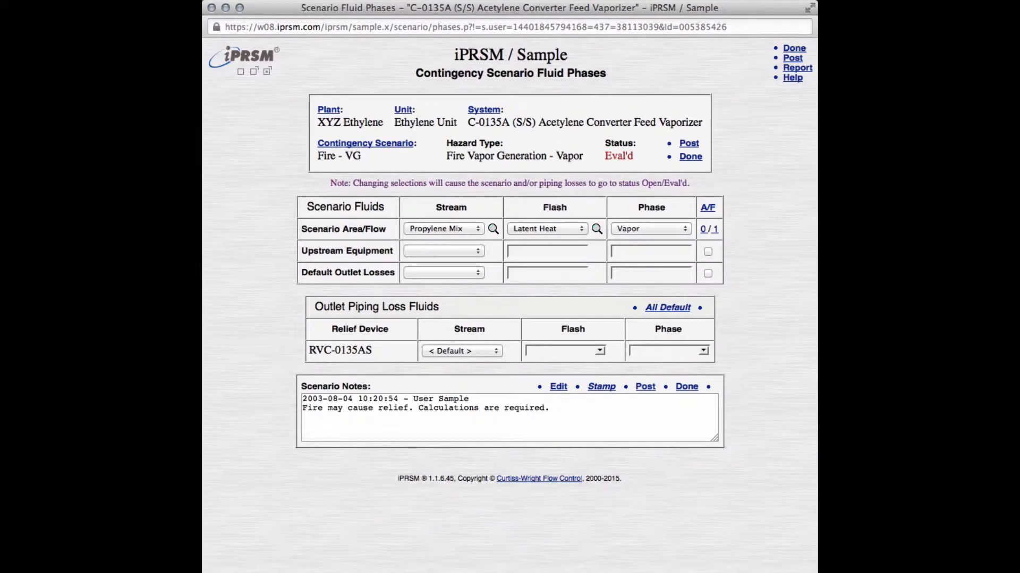
click(690, 156)
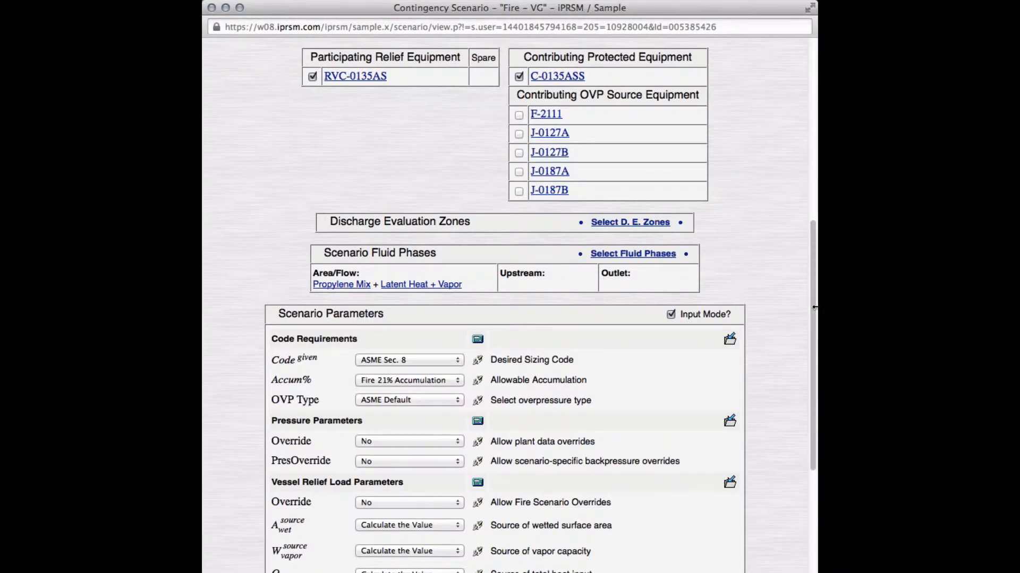
Step: Review the Fire - VG scenario's parameters and required orifice area, and return to the protected system
drag(812, 305, 811, 455)
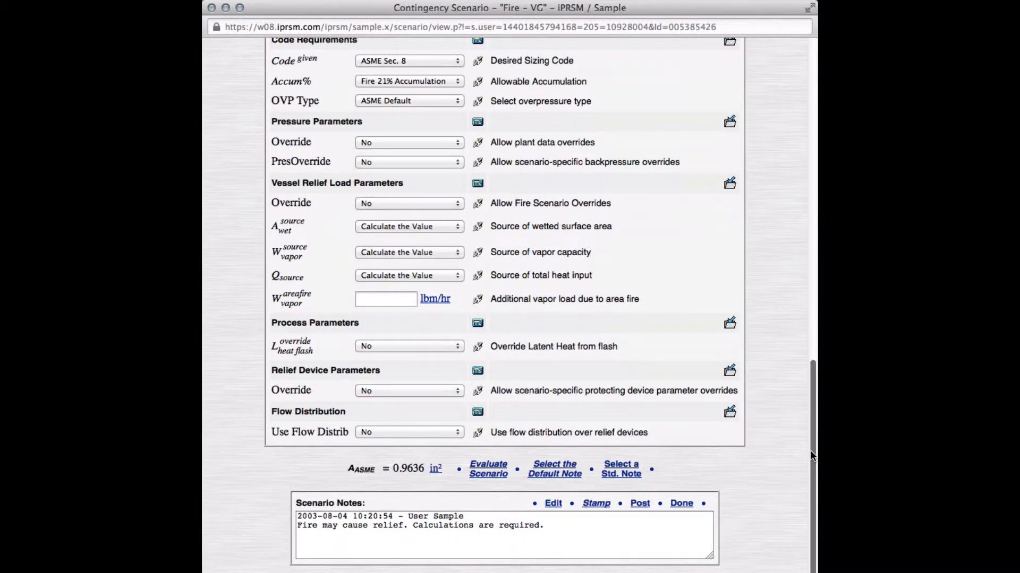
drag(811, 456, 817, 116)
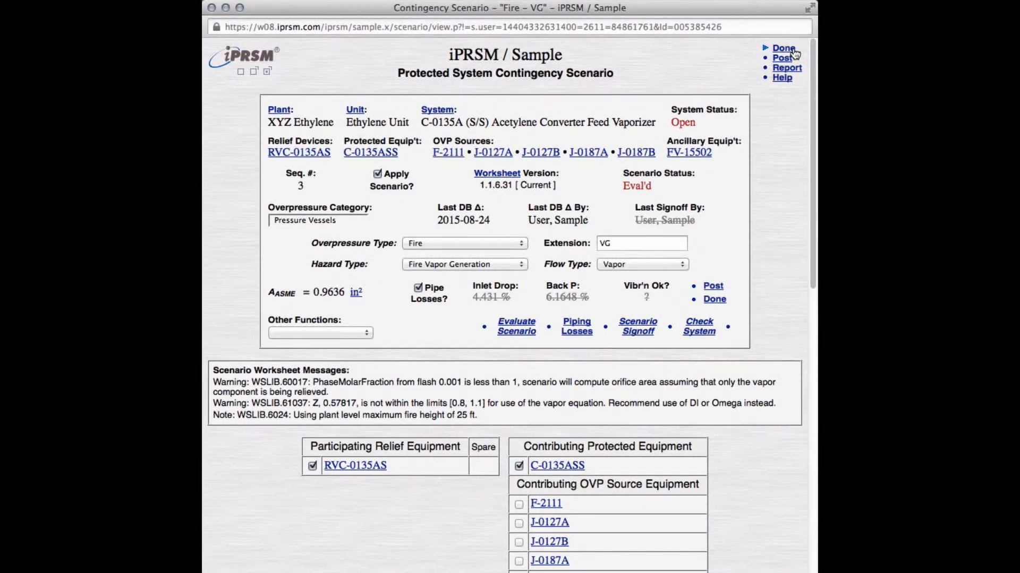
click(782, 58)
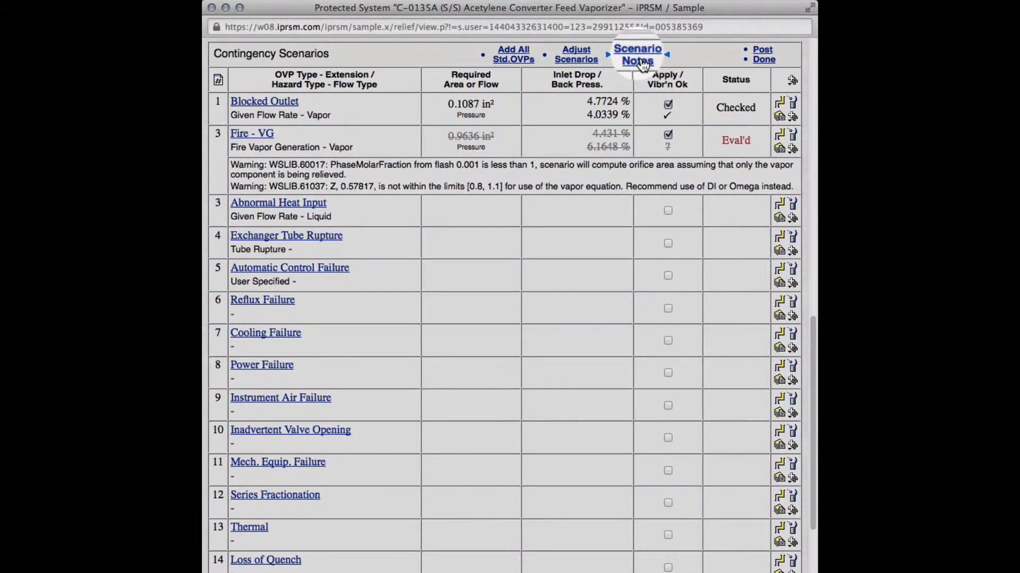
Step: Insert the standard incoming-streams note for the Blocked Outlet scenario and edit it to read "Incoming stream propylene mix requires calculations."
click(638, 62)
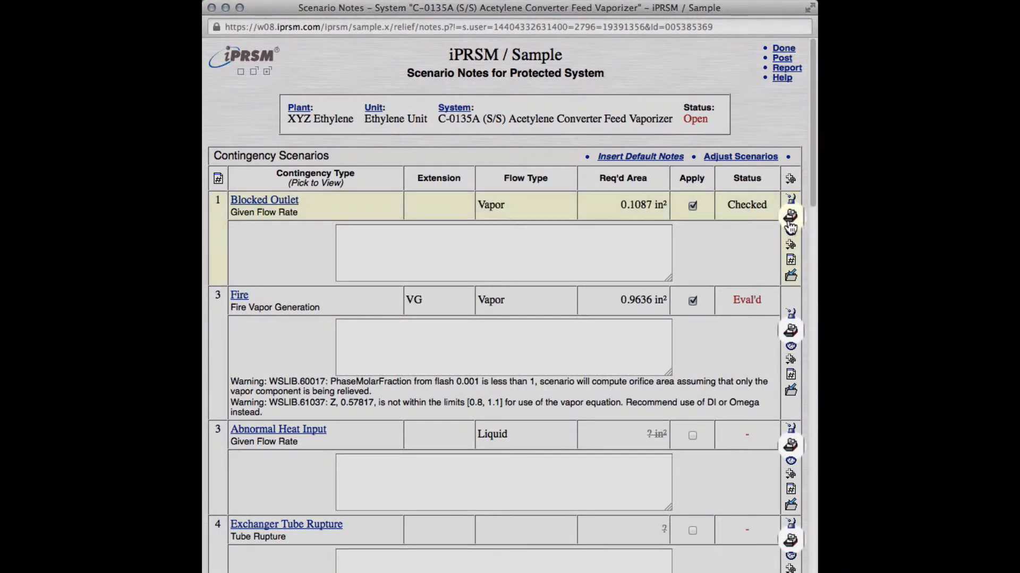
click(790, 226)
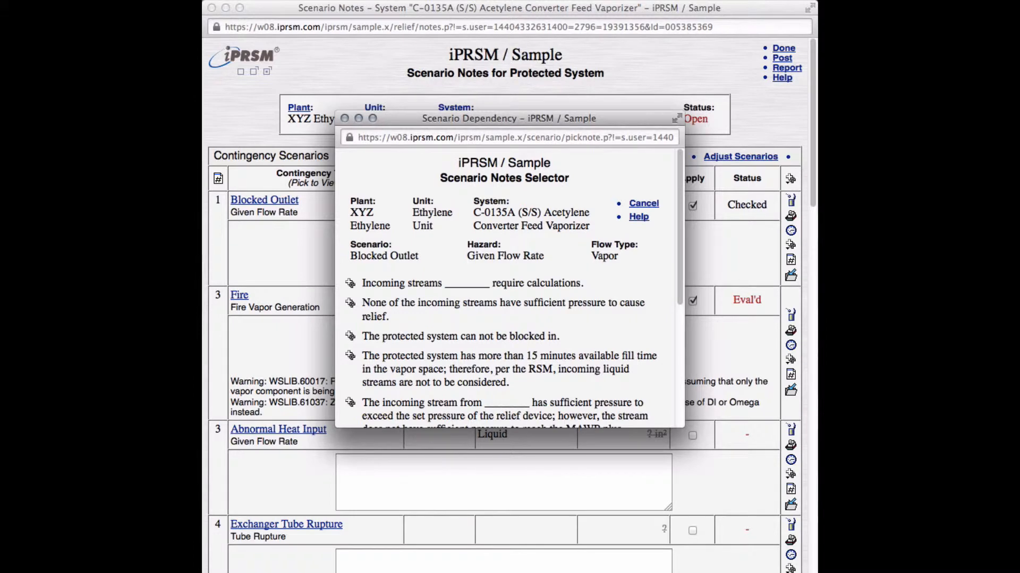
click(352, 287)
key(Return)
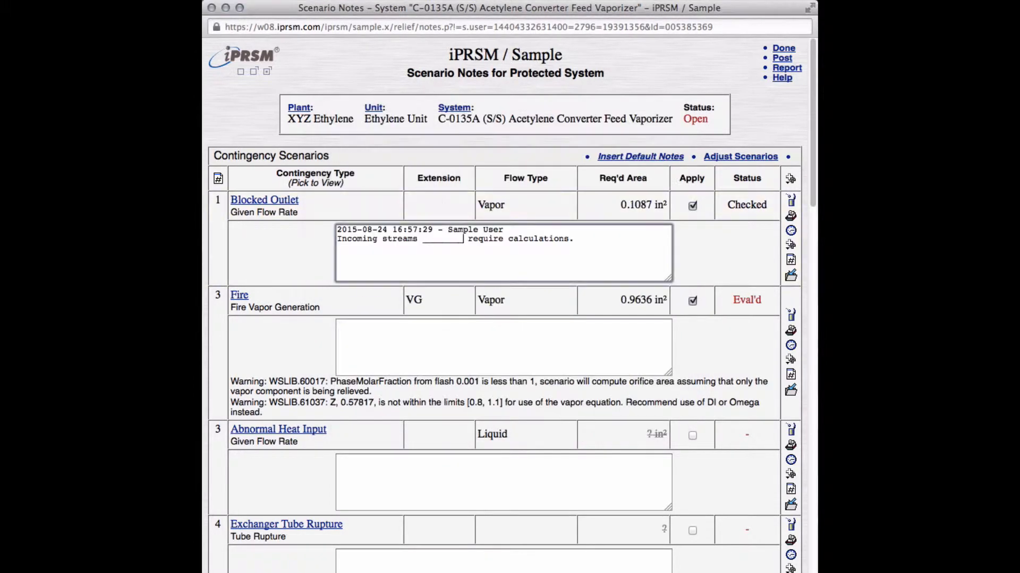
key(BackSpace)
key(BackSpace)
key(BackSpace)
key(BackSpace)
key(BackSpace)
key(BackSpace)
key(BackSpace)
key(BackSpace)
text(propy)
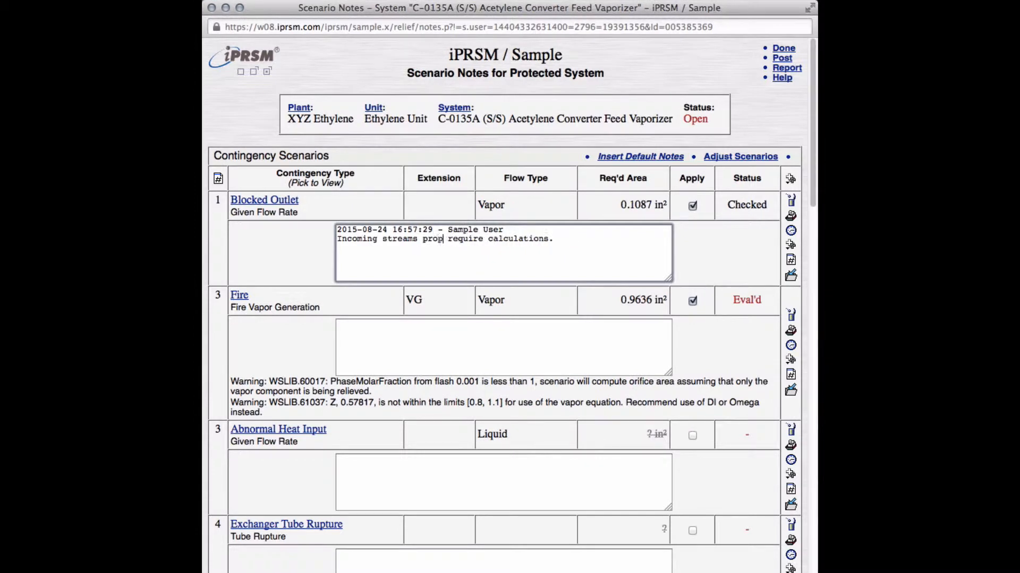
text(lene mix)
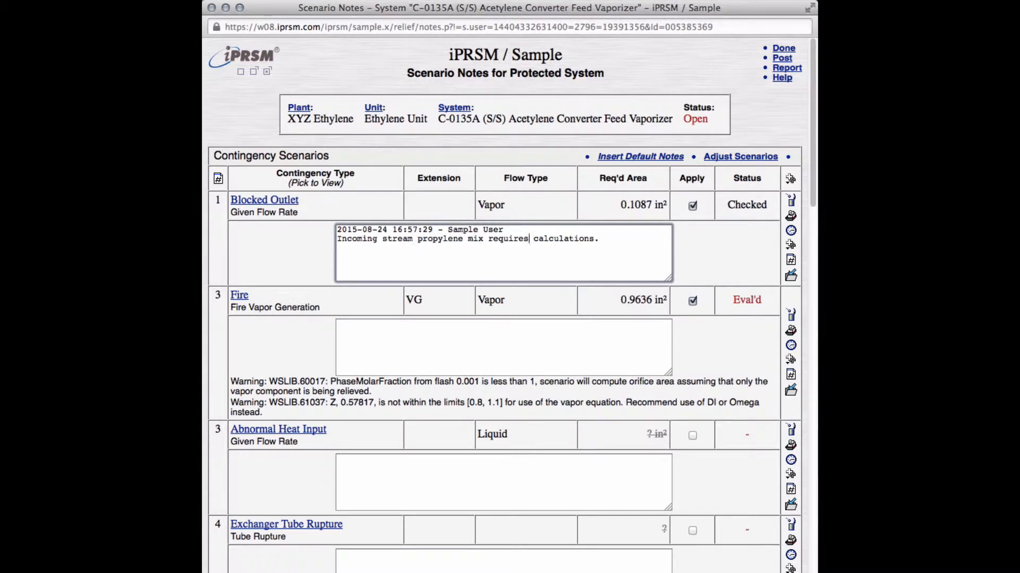
click(790, 275)
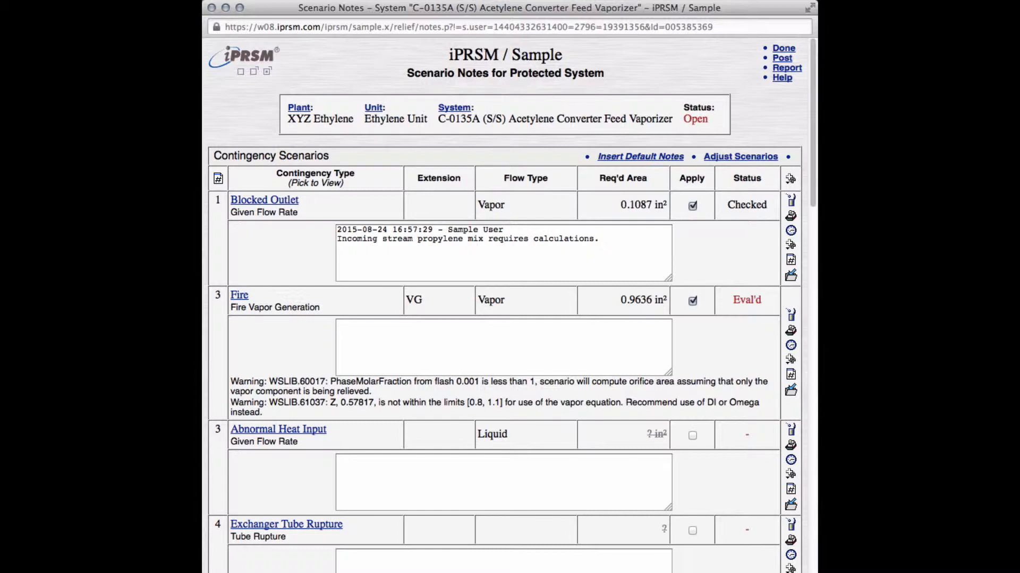
Step: Insert the default notes for the contingency scenarios and review them through to the end of the list
click(656, 157)
key(Return)
drag(814, 169, 816, 564)
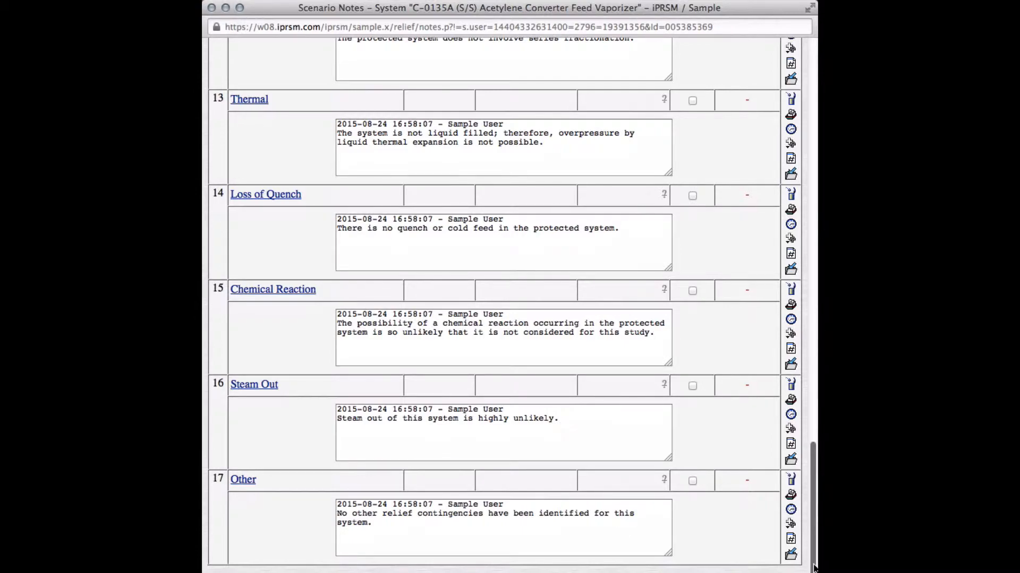
drag(813, 568, 816, 162)
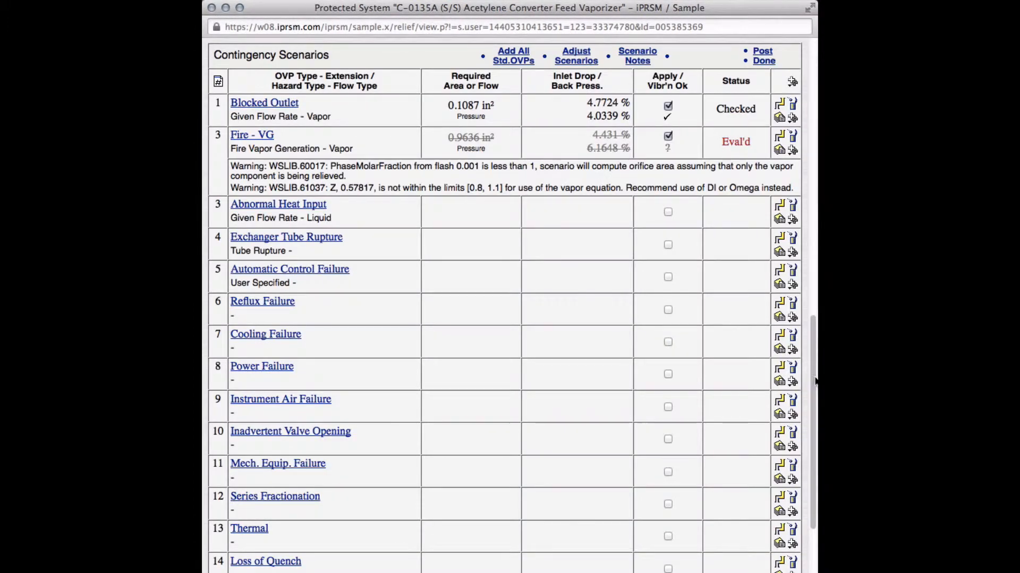
Step: Run the adequacy check on the C-0135A protected system, covering its scenarios and piping losses
drag(816, 381, 810, 93)
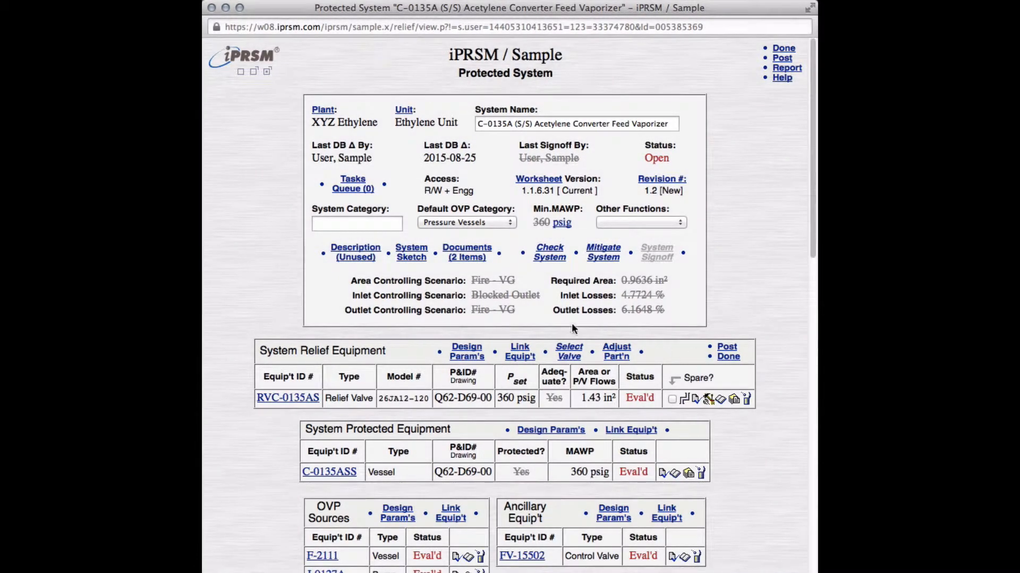
click(548, 264)
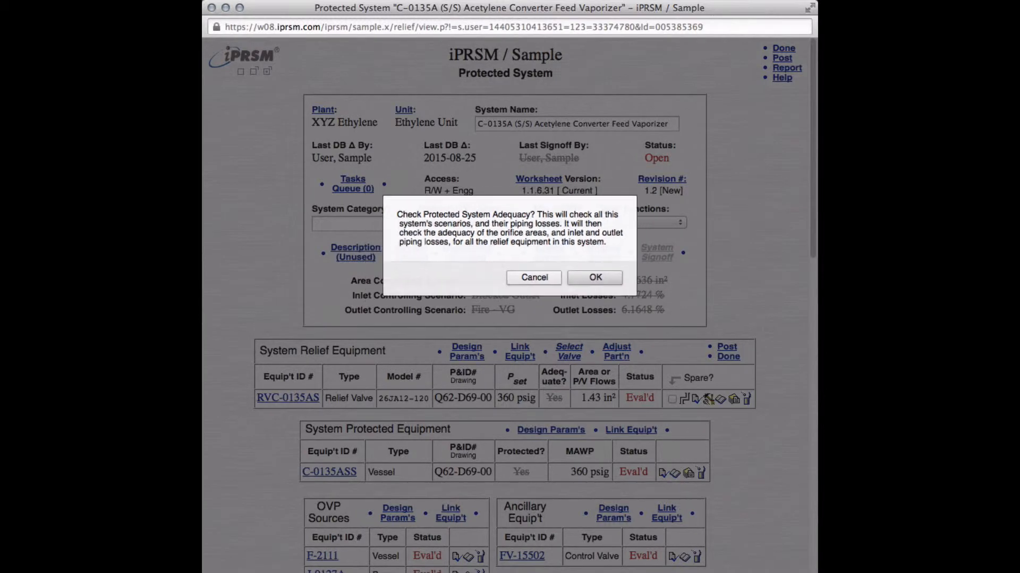
key(Return)
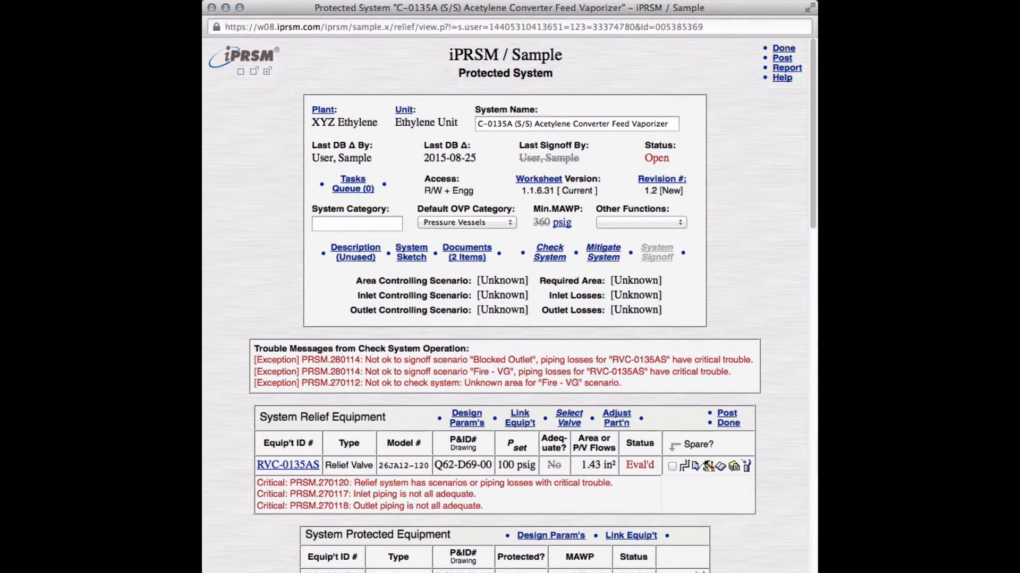
Step: Put the C-0135A protected system into mitigation, and turn mitigation off again
click(657, 252)
click(615, 256)
key(Return)
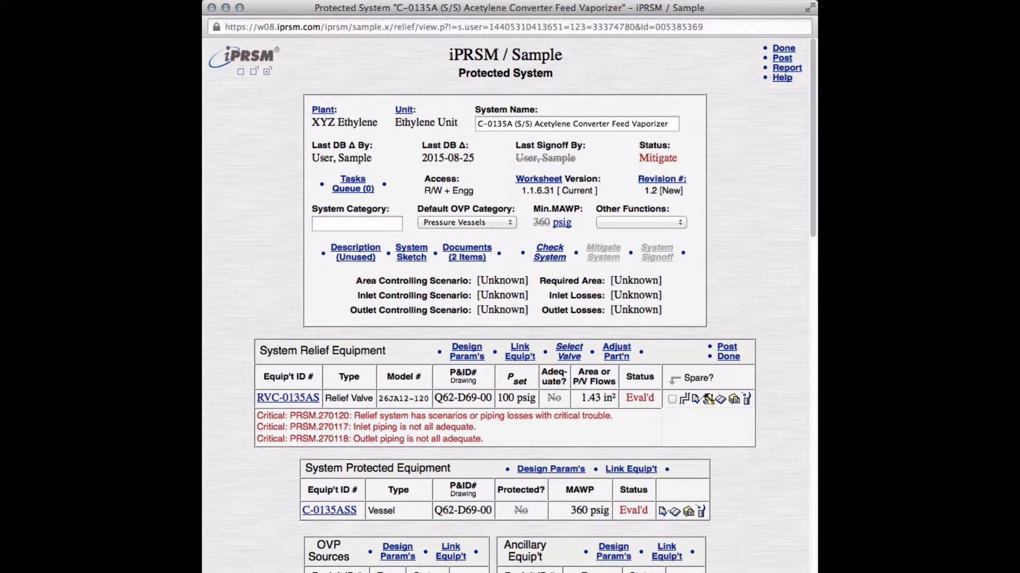
click(681, 222)
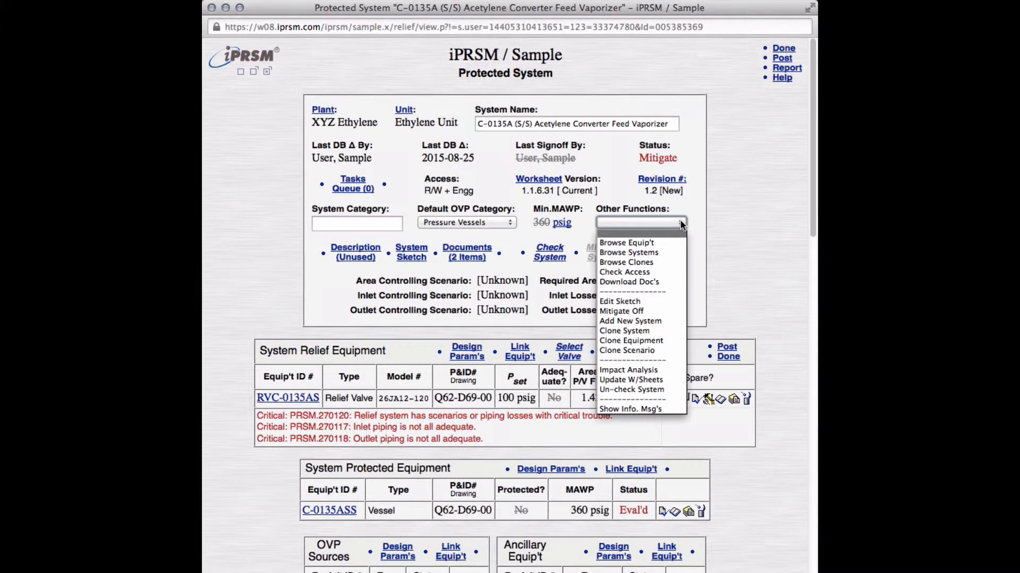
click(674, 308)
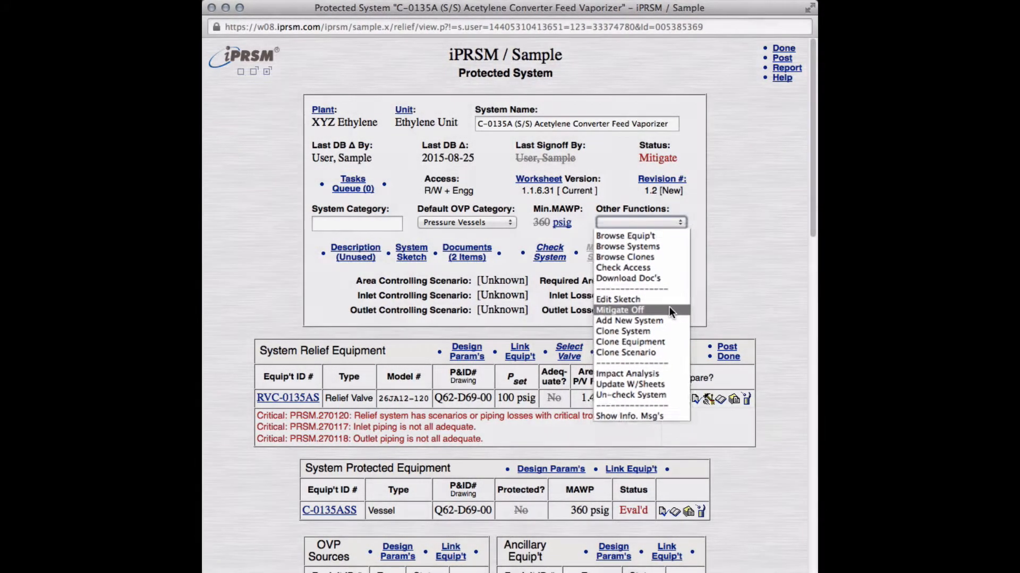
key(Return)
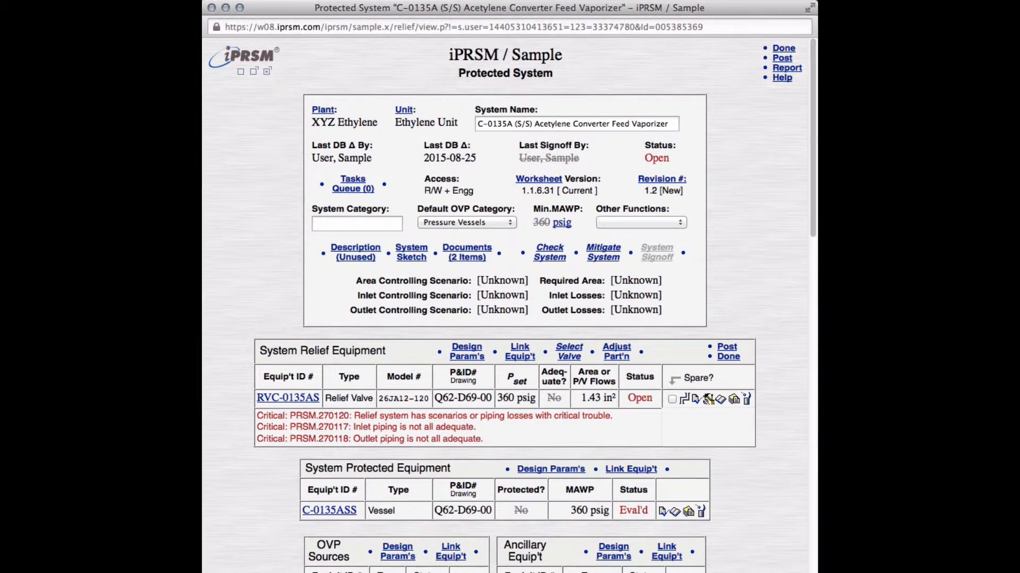
Step: Run the system check on C-0135A again and sign off the system
click(557, 254)
key(Return)
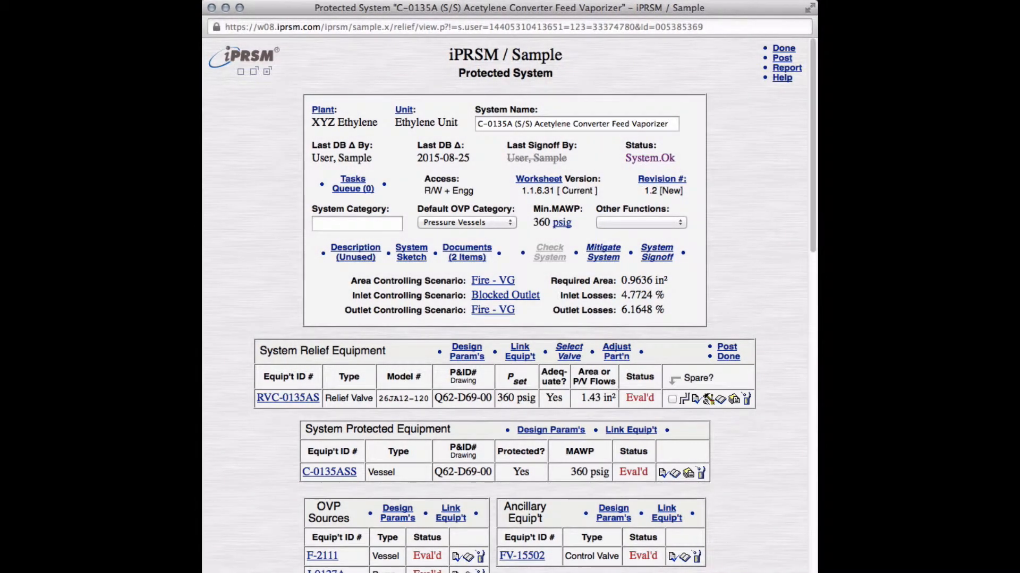
click(655, 256)
key(Return)
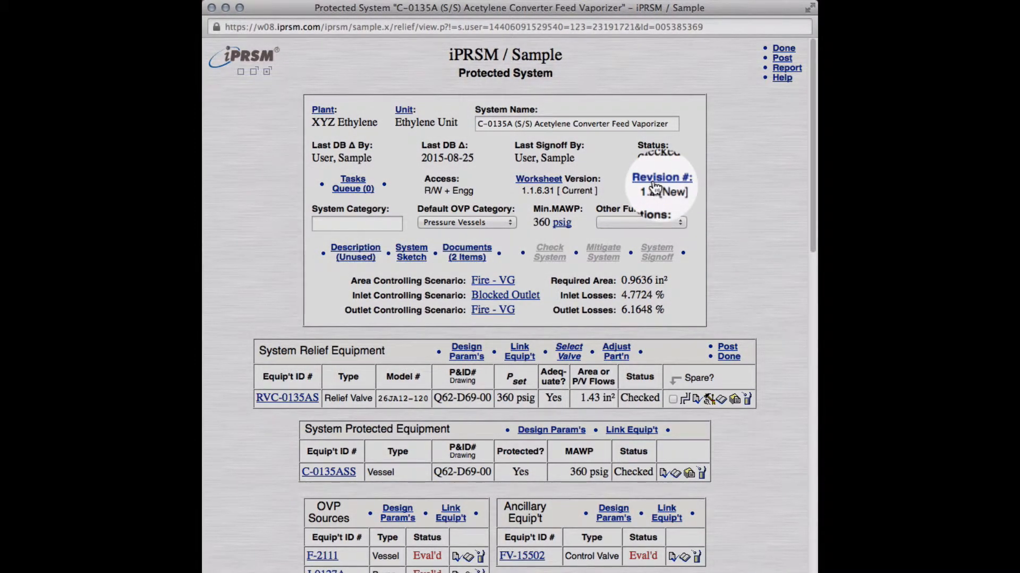
Step: Open the revision control of C-0135A and review its new-stage options and the drafted revision mail message
click(652, 180)
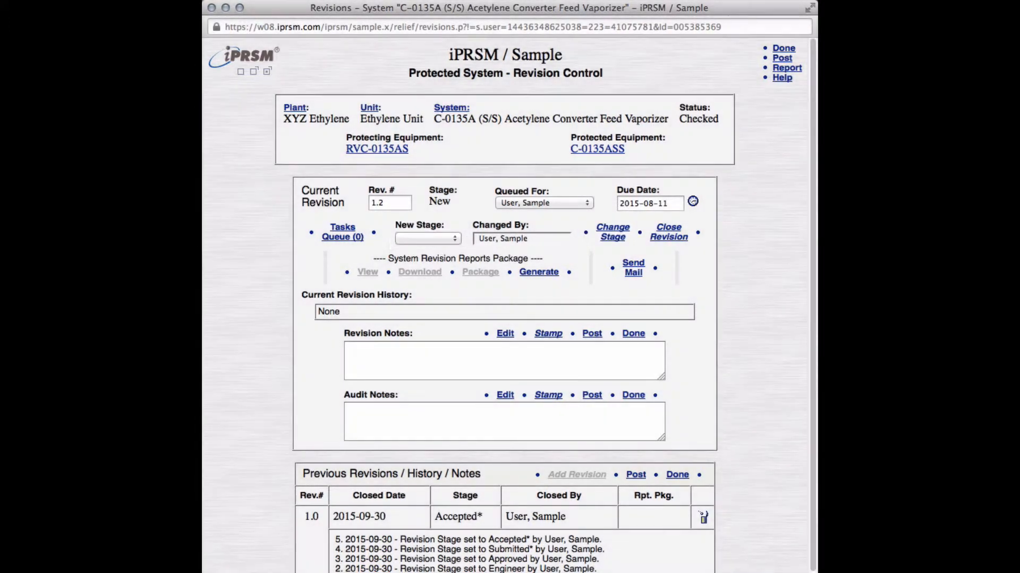
click(428, 238)
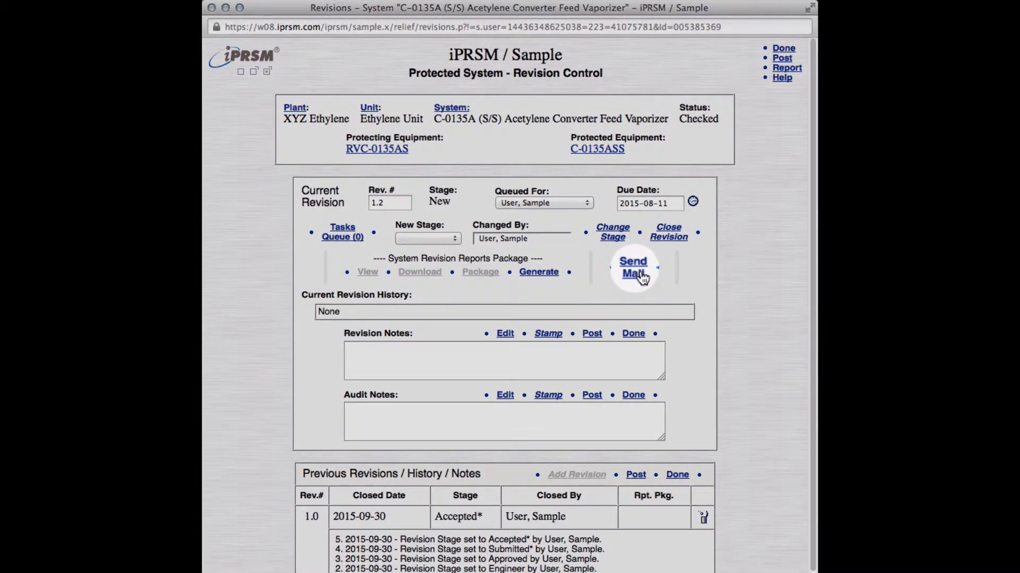
click(640, 274)
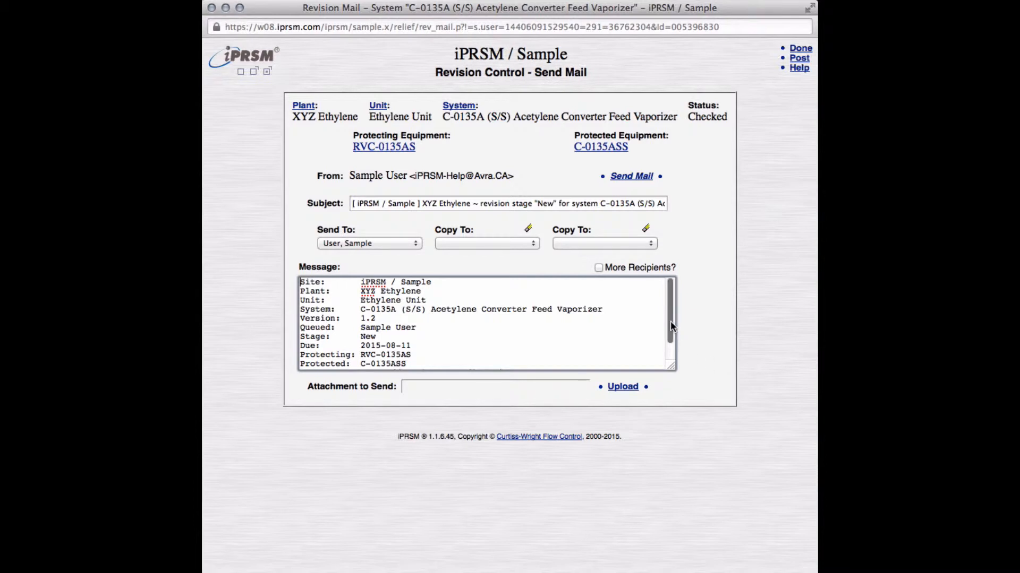
mouse_move(670, 320)
mouse_down()
mouse_move(670, 355)
mouse_move(670, 323)
mouse_up()
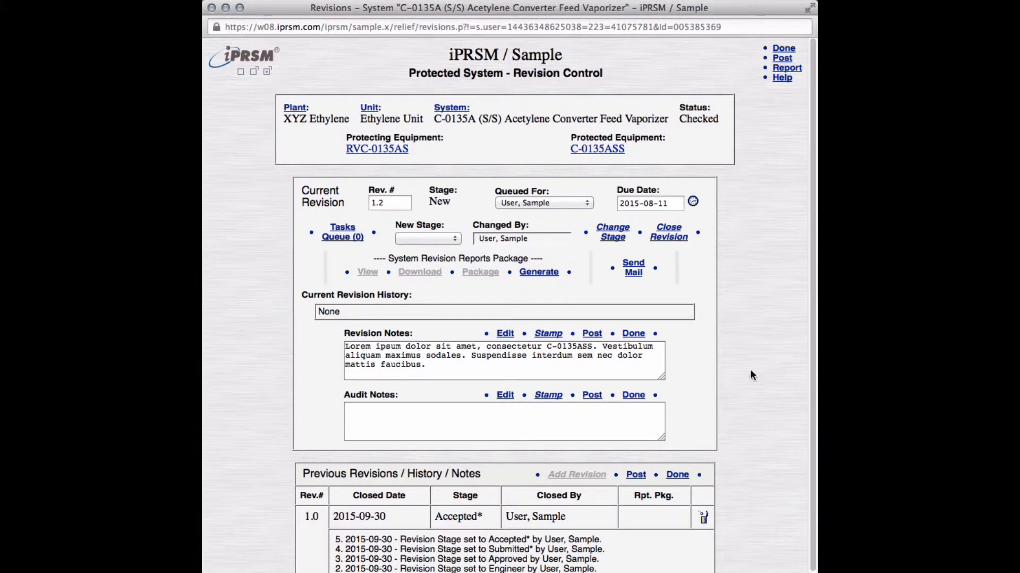
Step: Add a time stamp to the top of both the revision notes and the audit notes
click(549, 335)
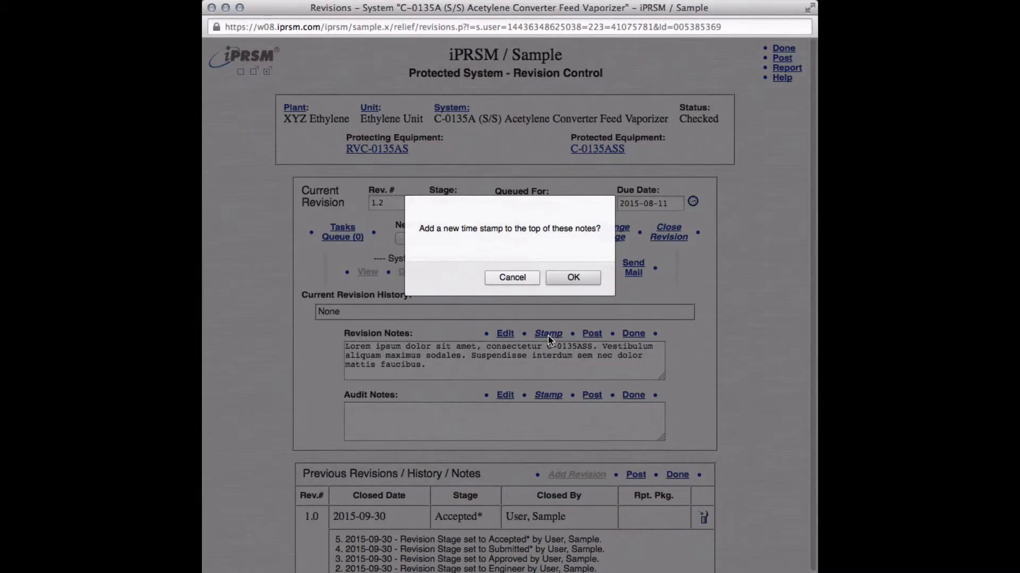
key(Return)
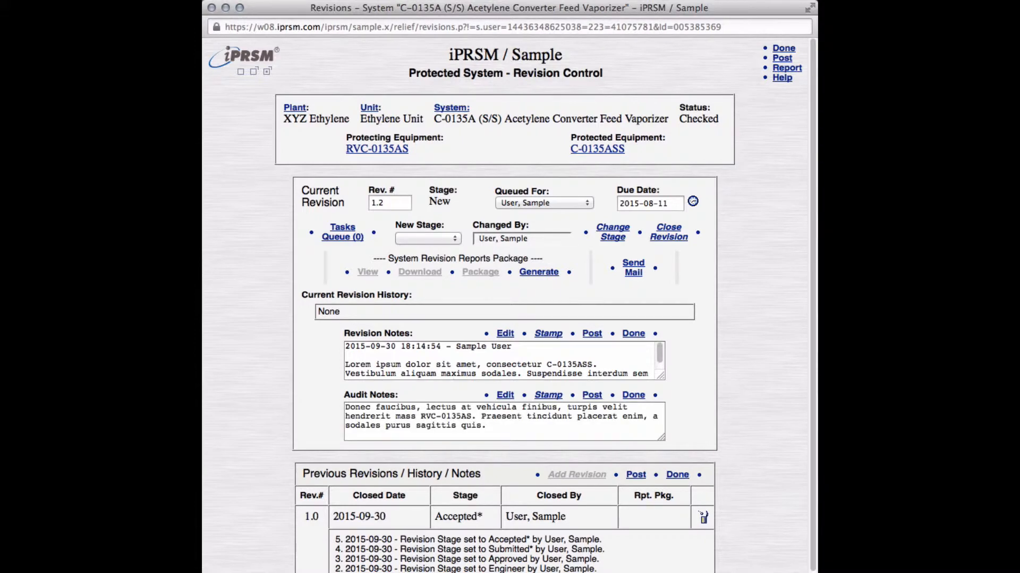
click(548, 396)
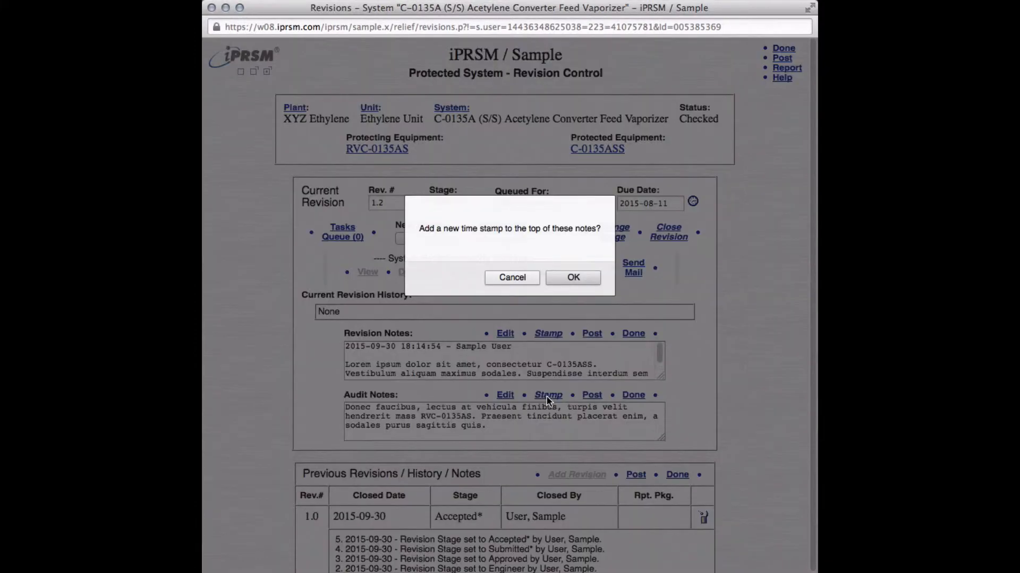
key(Return)
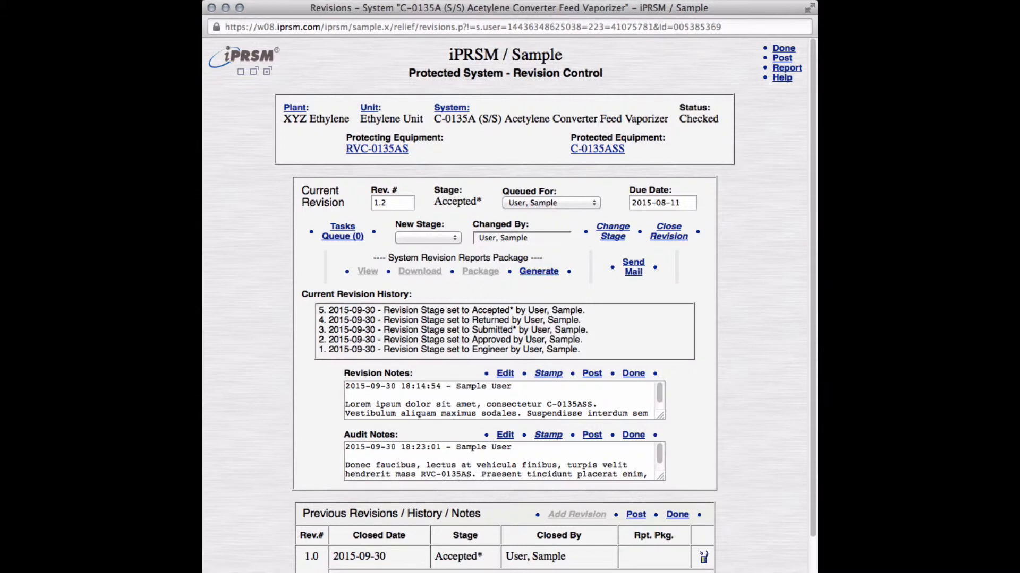
Step: Generate a new reports package for revision 1.2 using the iPRSM Standard rules
click(539, 271)
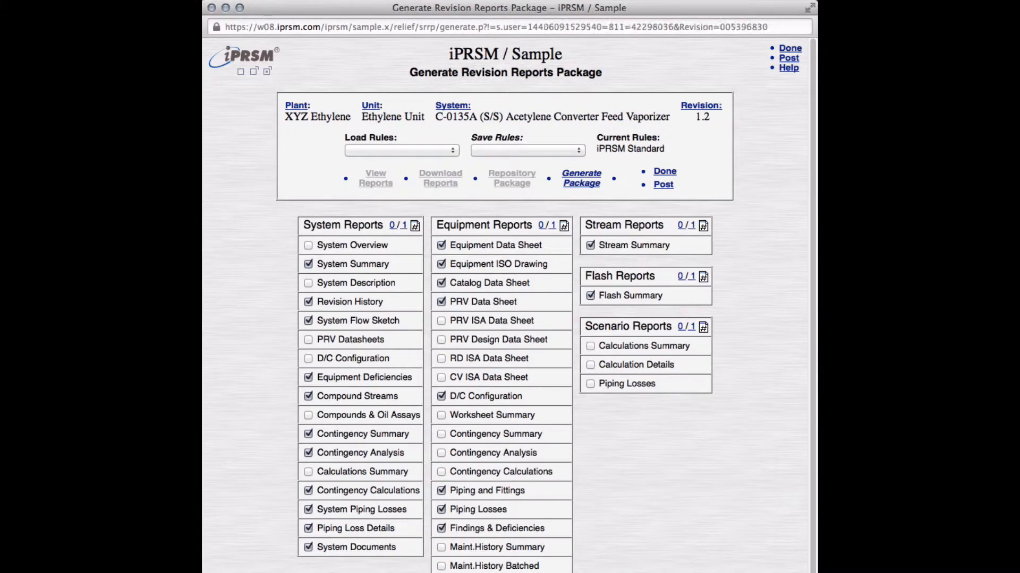
click(586, 184)
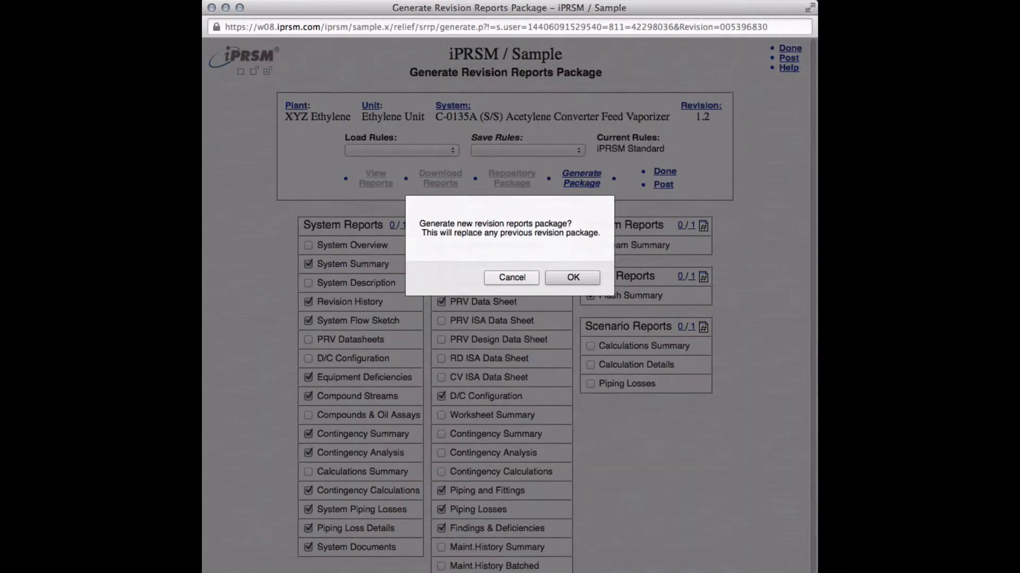
key(Return)
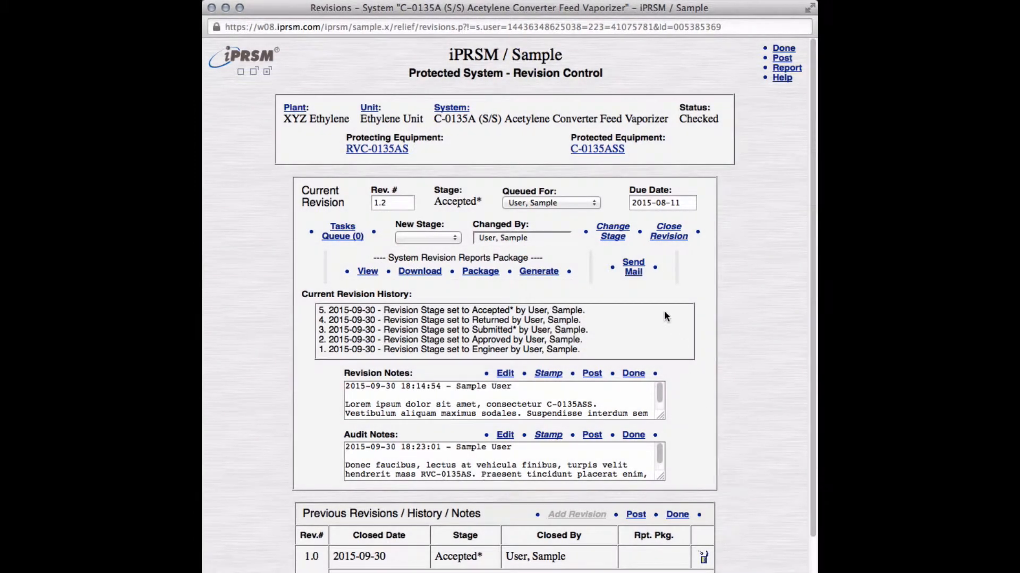
Step: Close revision 1.2 and add a new revision numbered 1.3
click(665, 236)
key(Return)
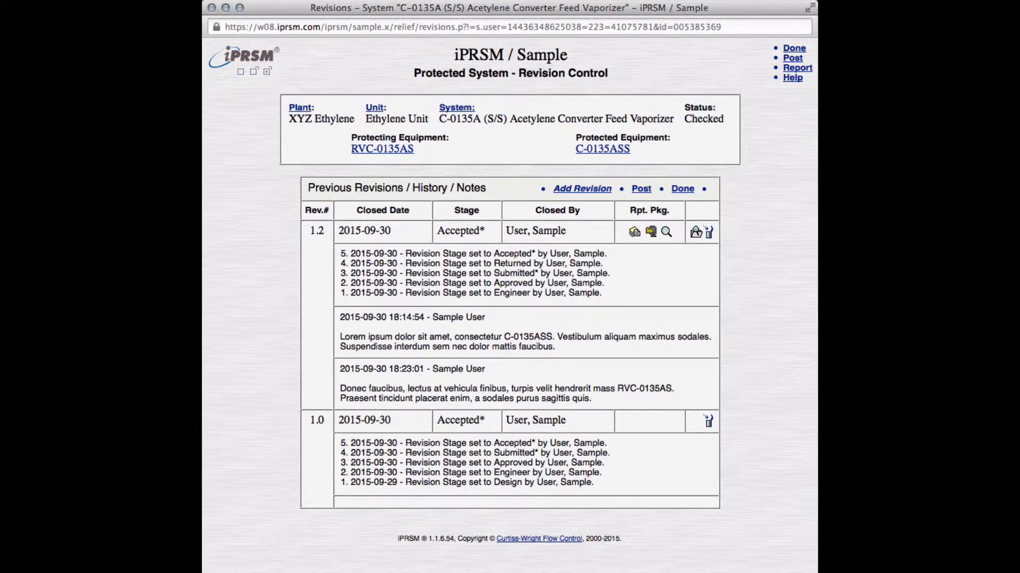
click(584, 190)
key(Return)
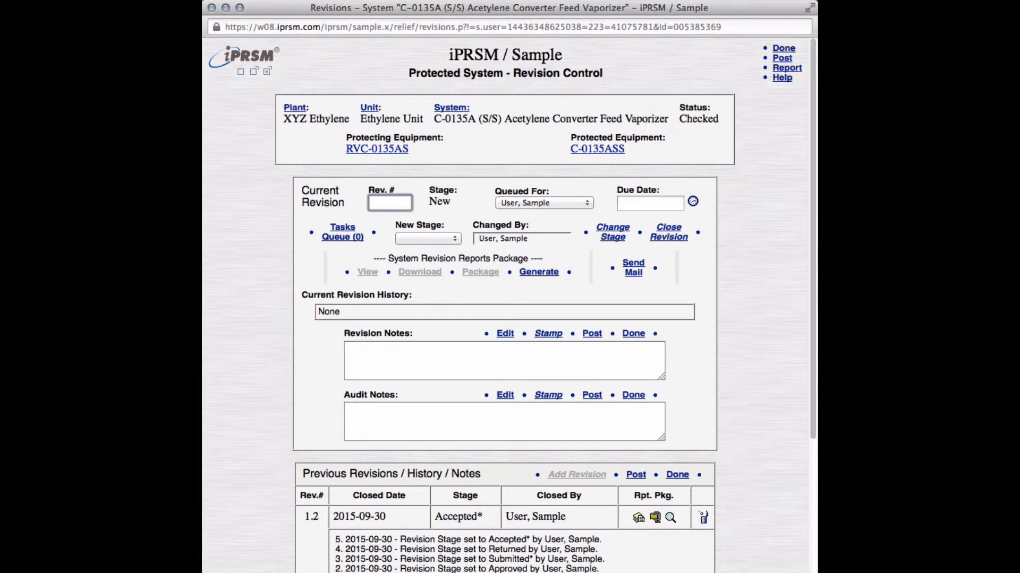
text(1.3)
key(Tab)
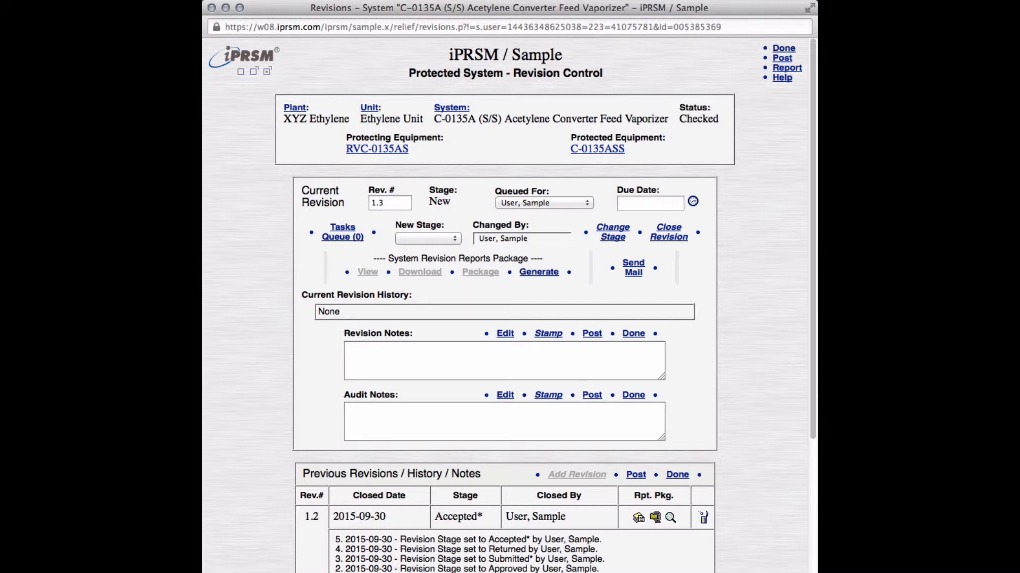
Step: Browse the Ethylene Unit's protected systems and their revisions, and open the batch editor for system revisions
click(371, 111)
click(534, 253)
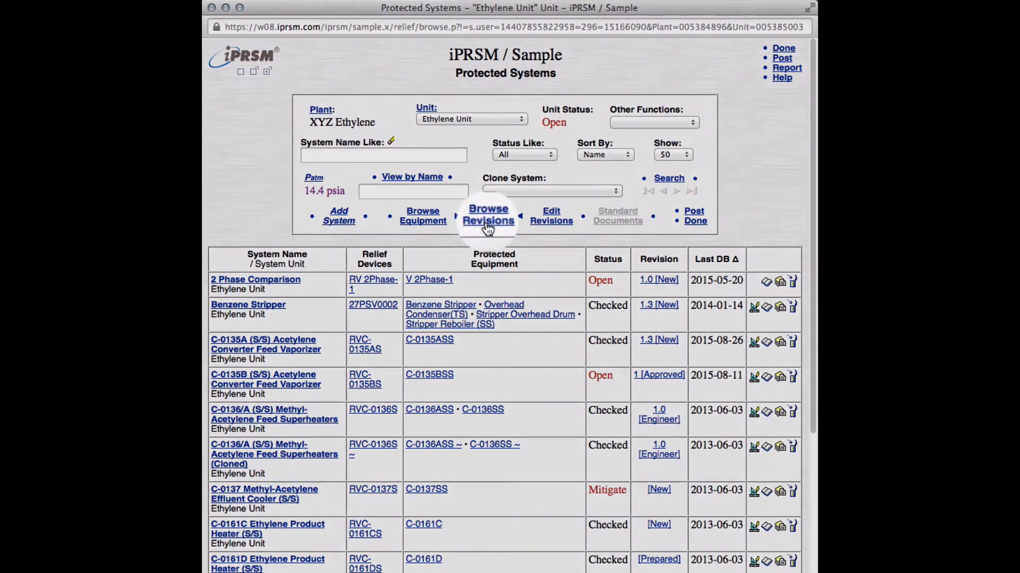
click(485, 222)
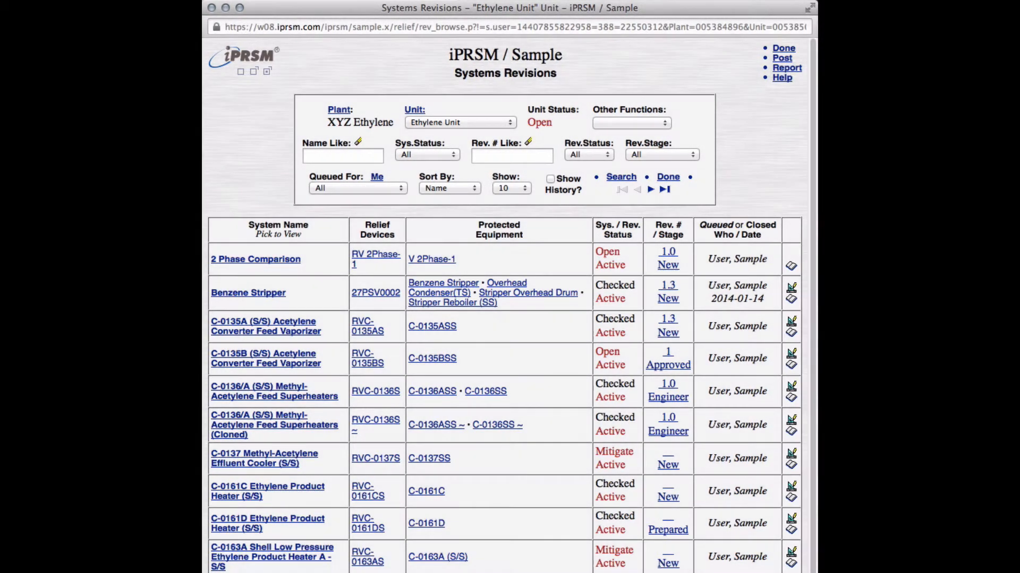
click(664, 124)
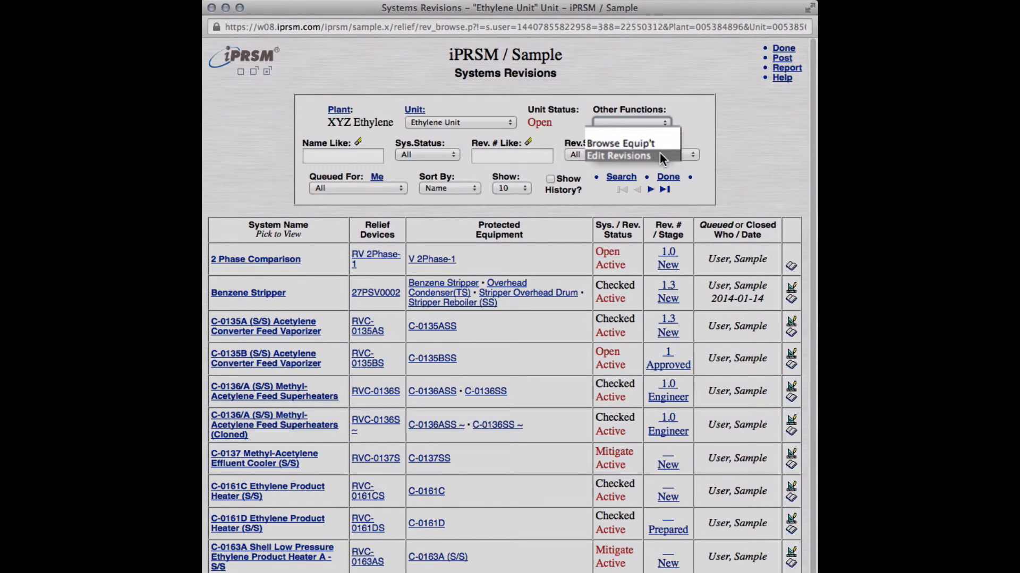
click(660, 154)
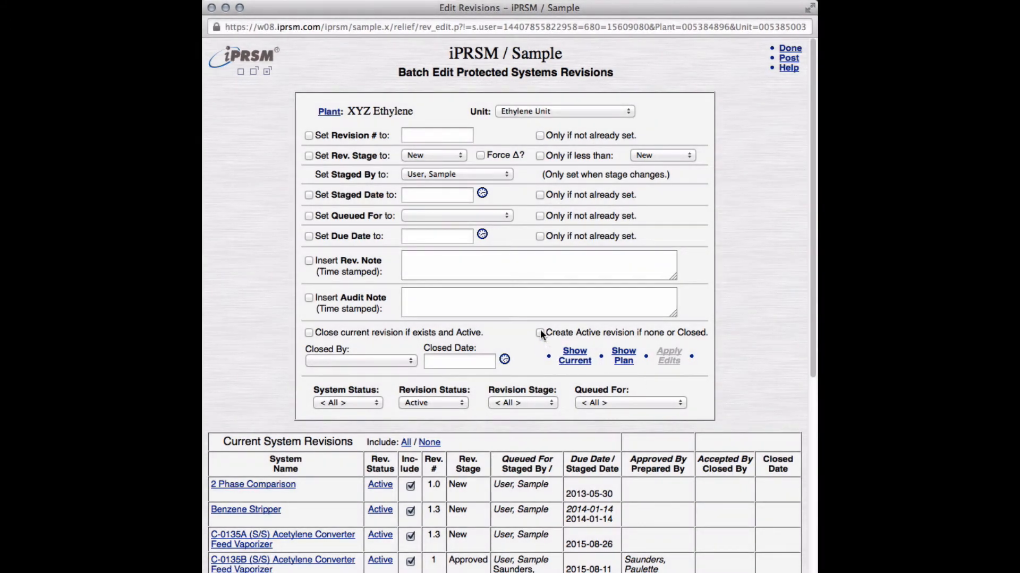
Step: Enable creating an active revision where none exists or it is closed, and set the batch revision number to 1.4
click(540, 333)
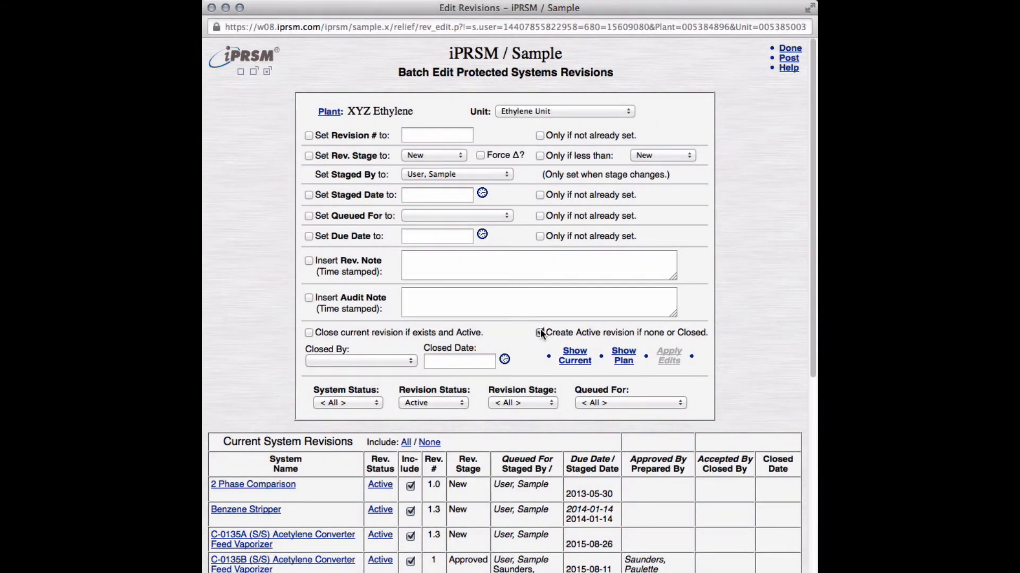
click(308, 136)
text(1.4)
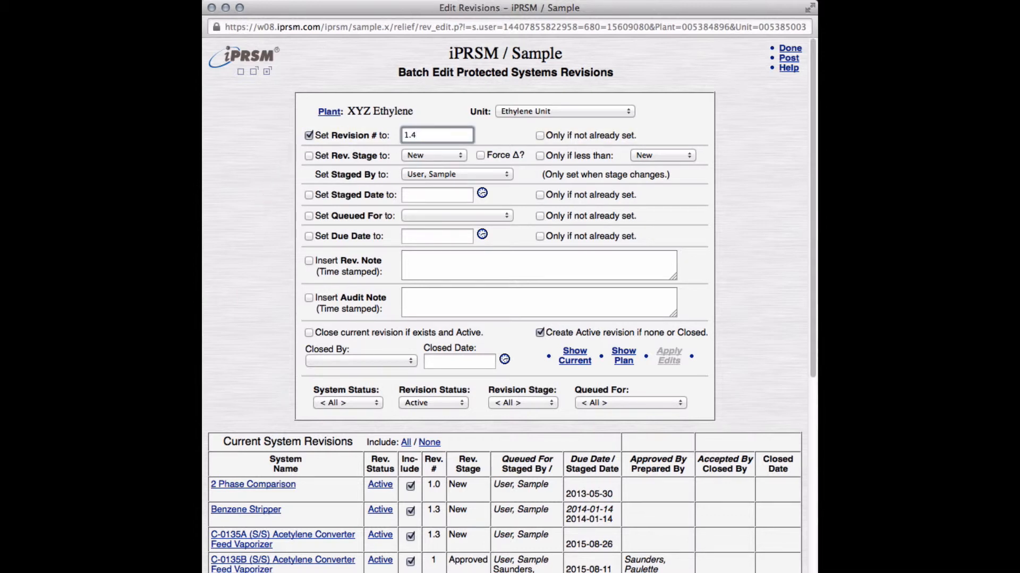
Step: Set the batch revision stage to Design, only for revisions whose stage is less than Submitted*
click(309, 156)
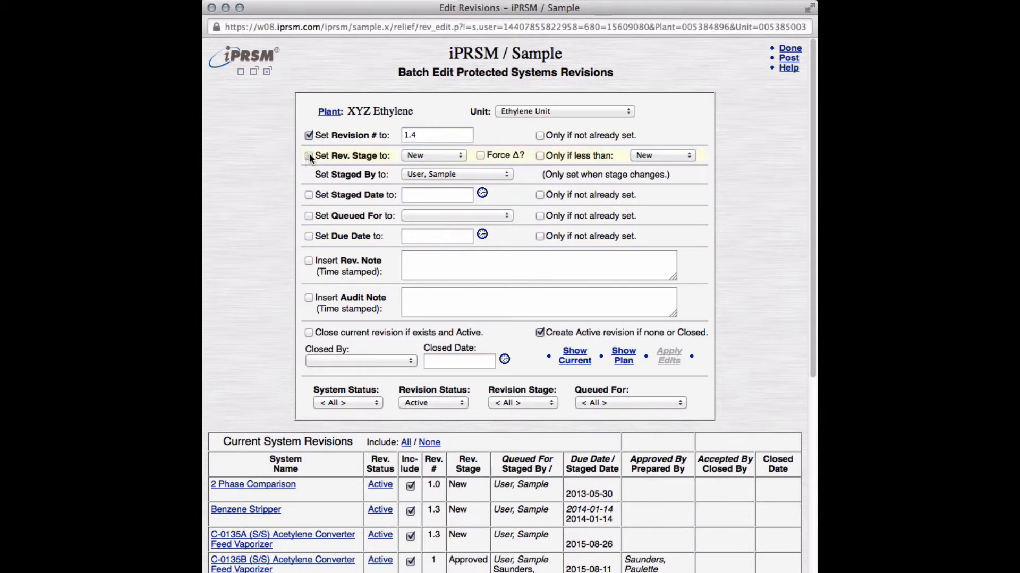
click(453, 155)
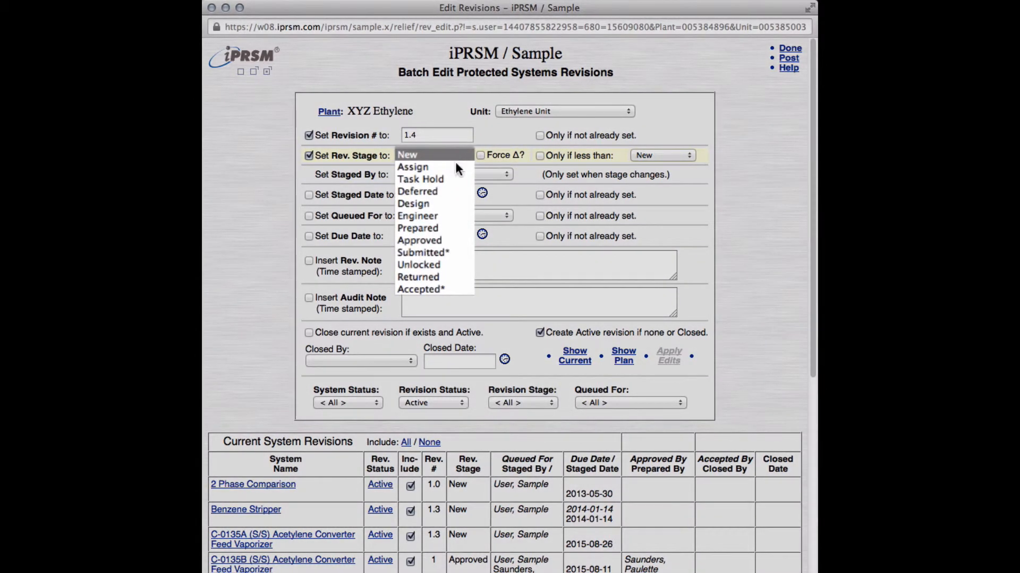
click(451, 202)
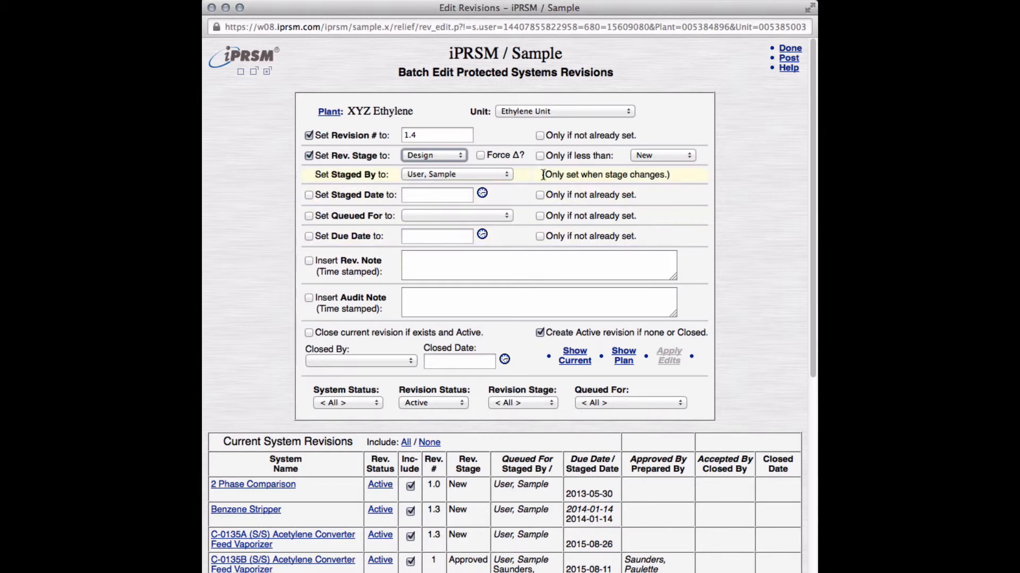
click(539, 156)
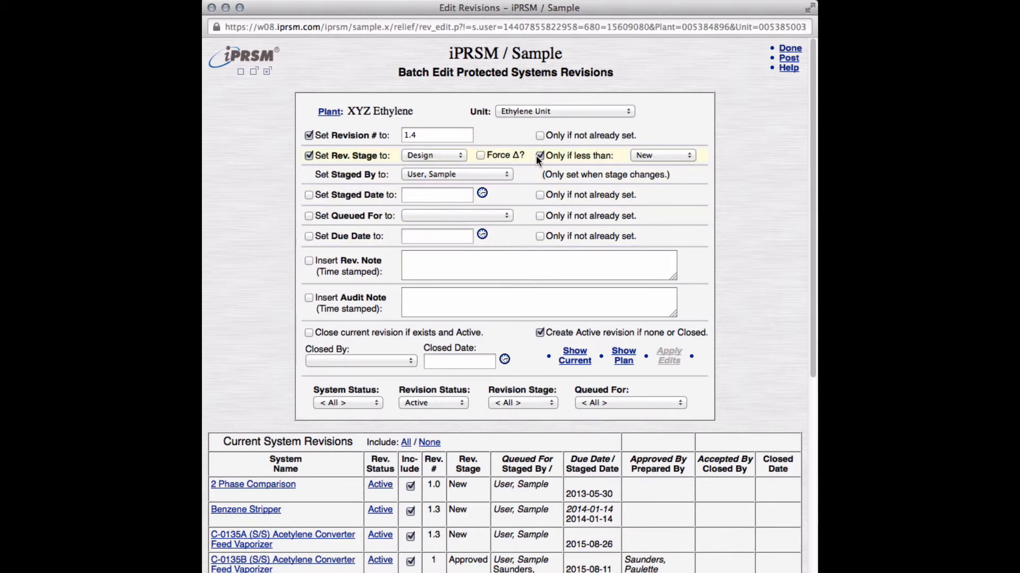
click(687, 155)
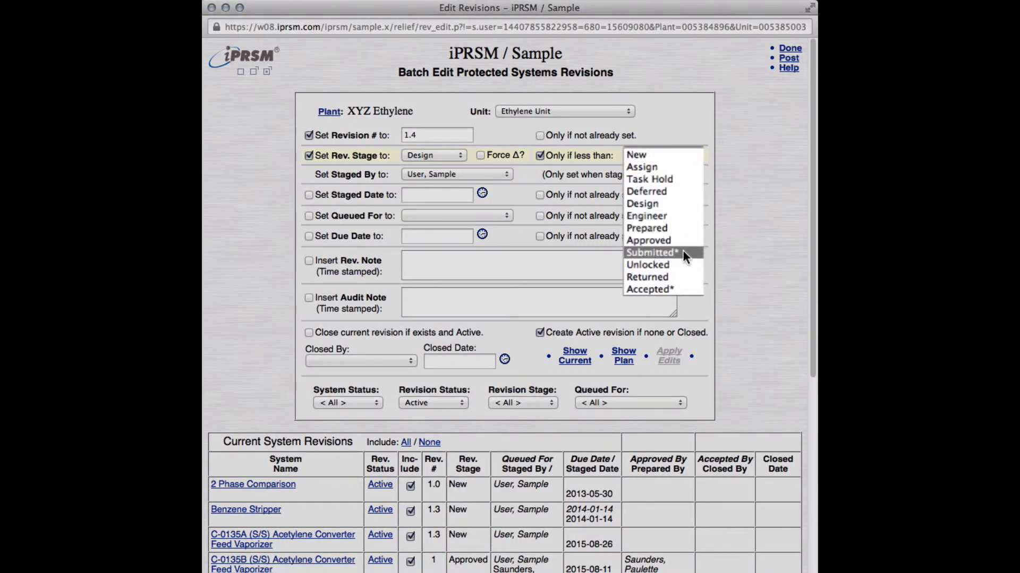
click(683, 253)
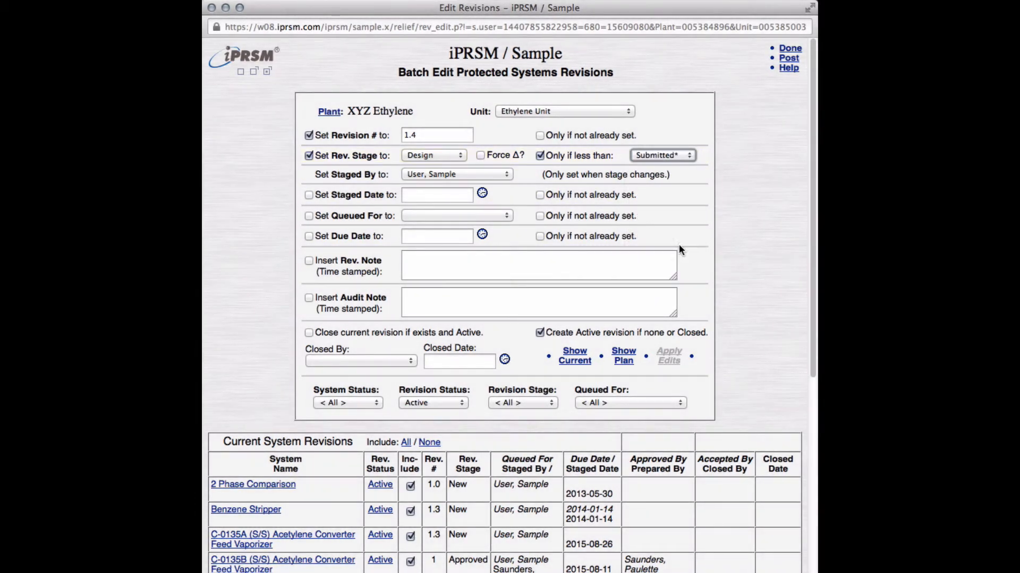
Step: Show the planned revisions, apply the batch edits to all included systems and review the updated list
click(627, 360)
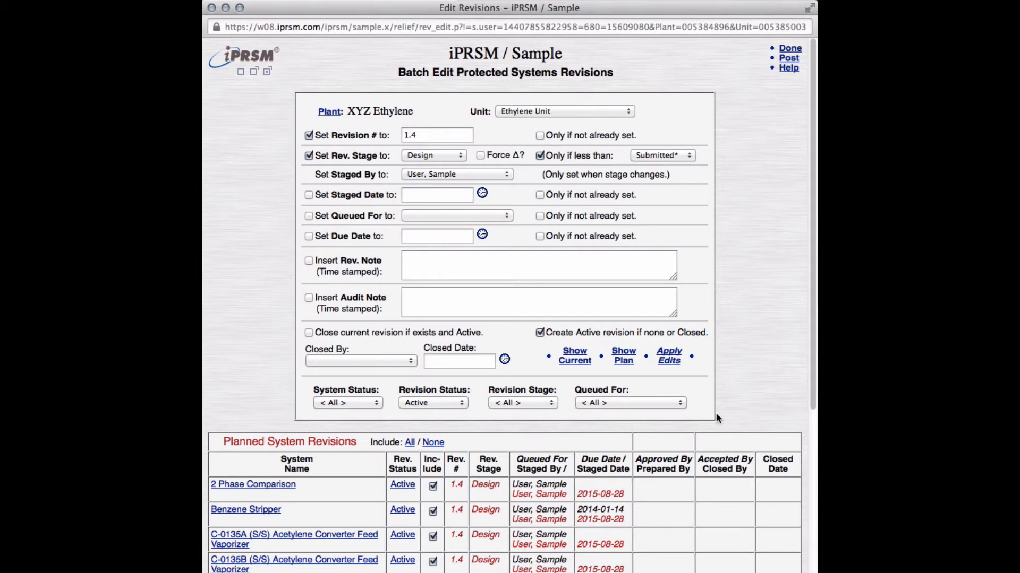
click(665, 362)
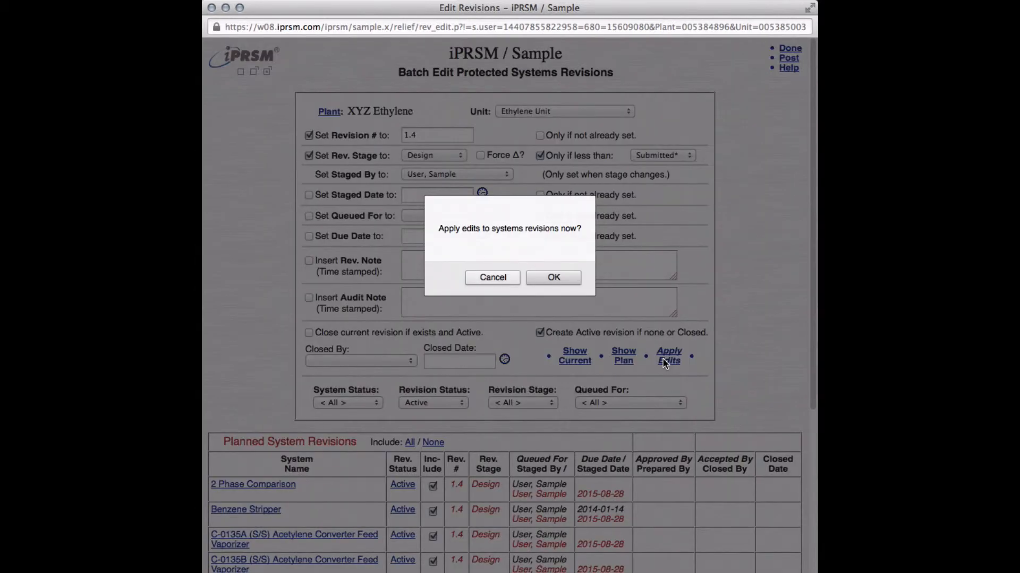
key(Return)
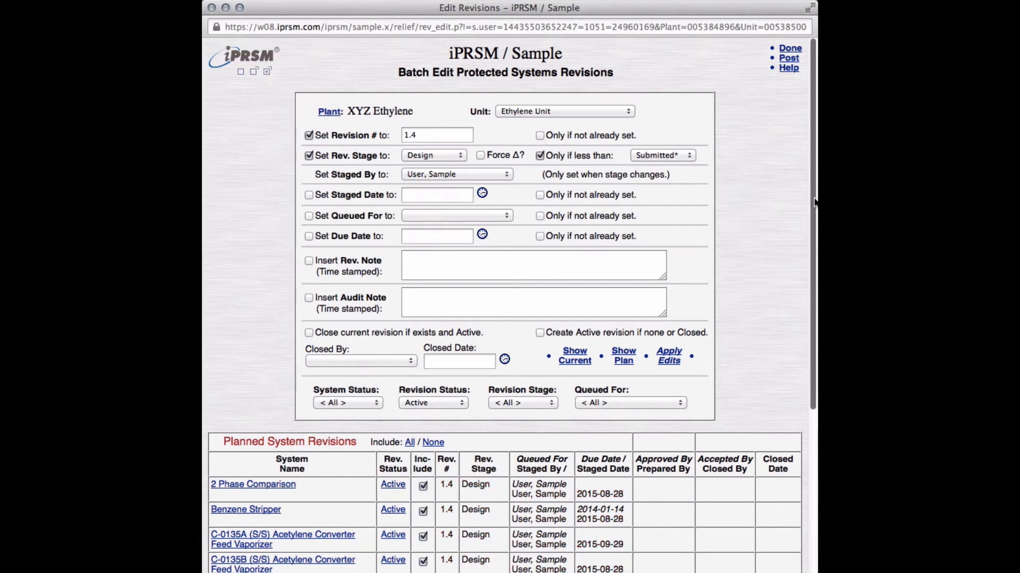
scroll(805, 255, down, 5)
scroll(804, 276, down, 7)
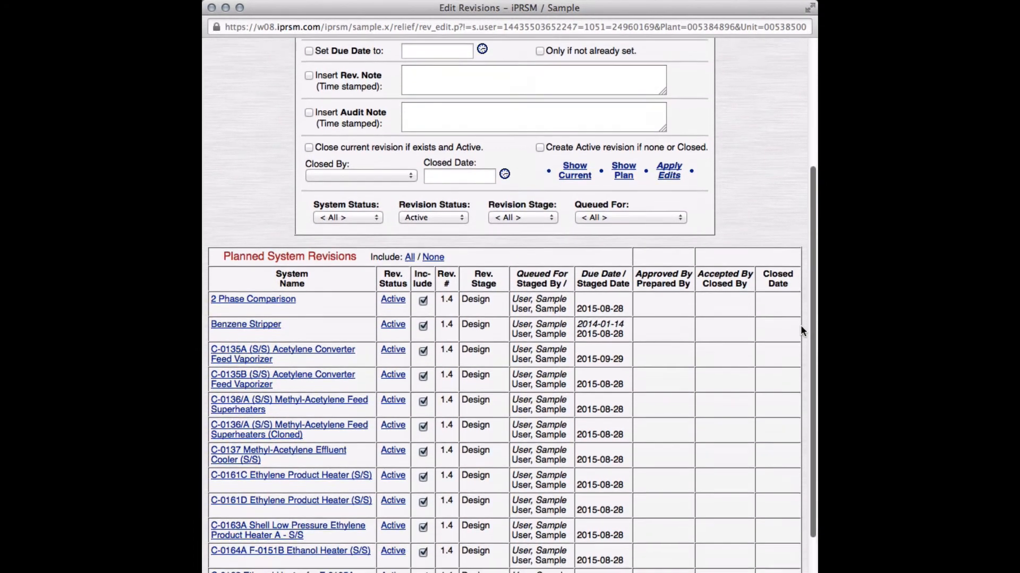
scroll(795, 387, down, 1)
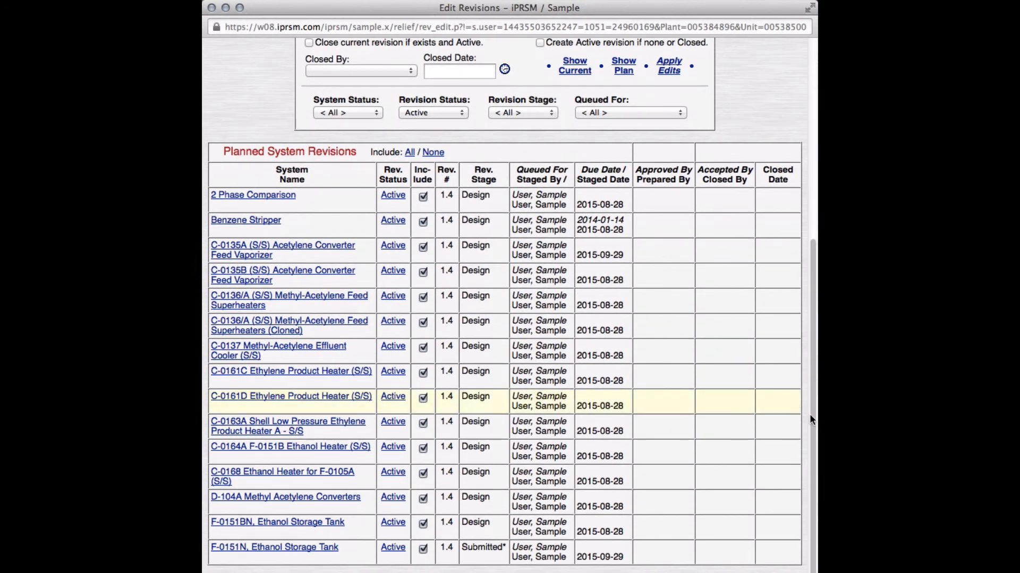